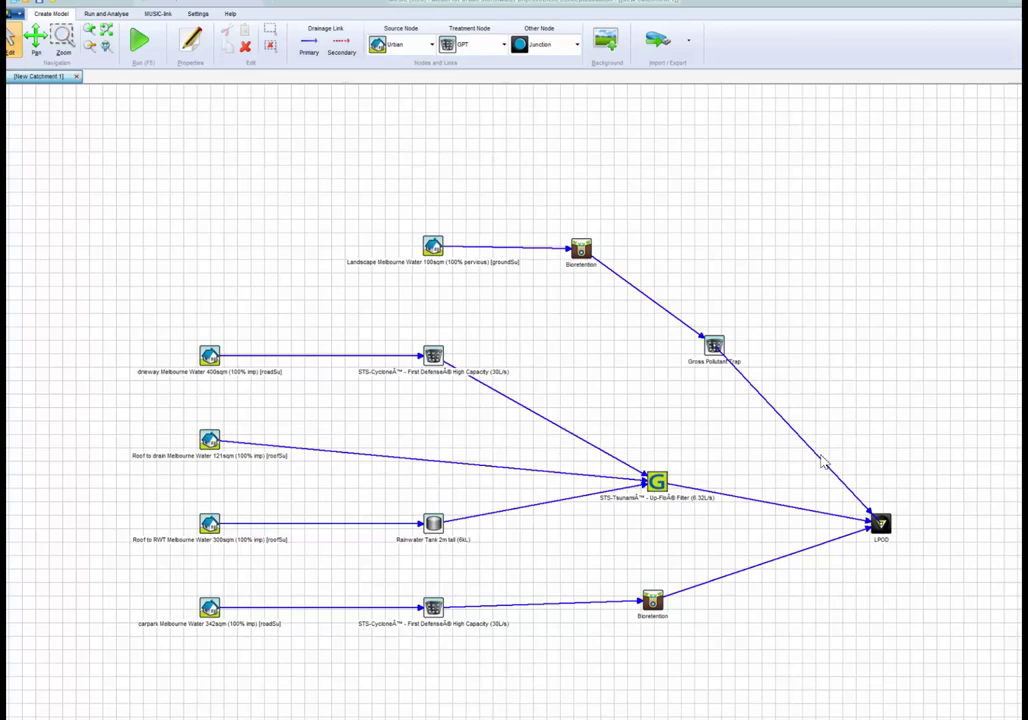
# Step: Export the MUSIC model as the MSF file 'model to audit' and switch to the STORMupdated page
pyautogui.click(687, 48)
pyautogui.click(678, 160)
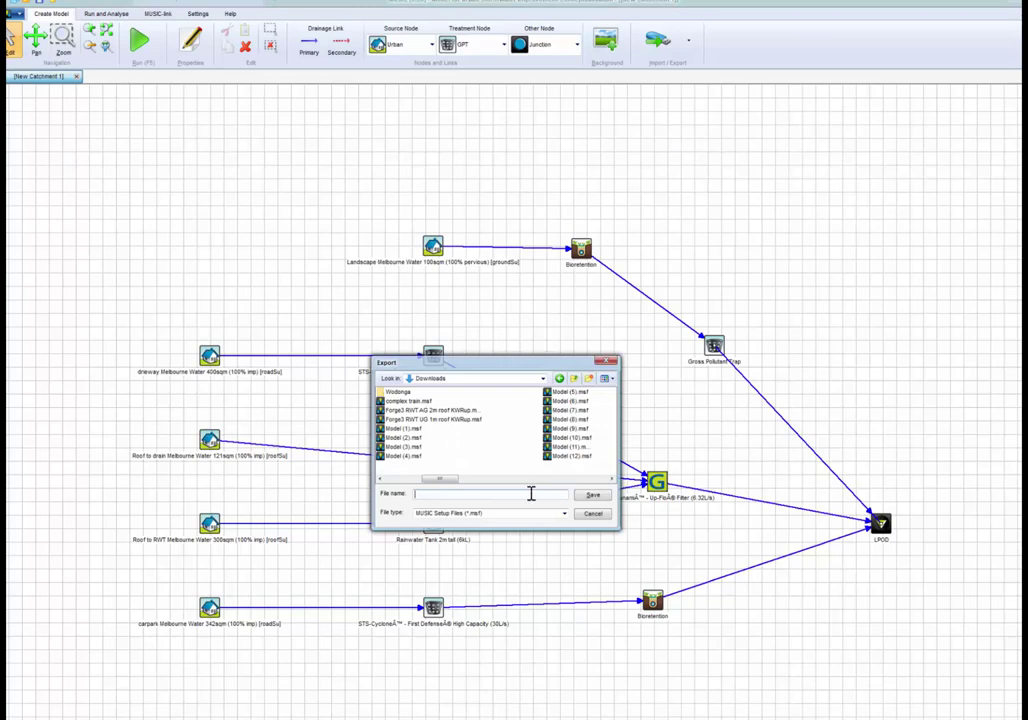
pyautogui.write('odel to audit')
pyautogui.press('Return')
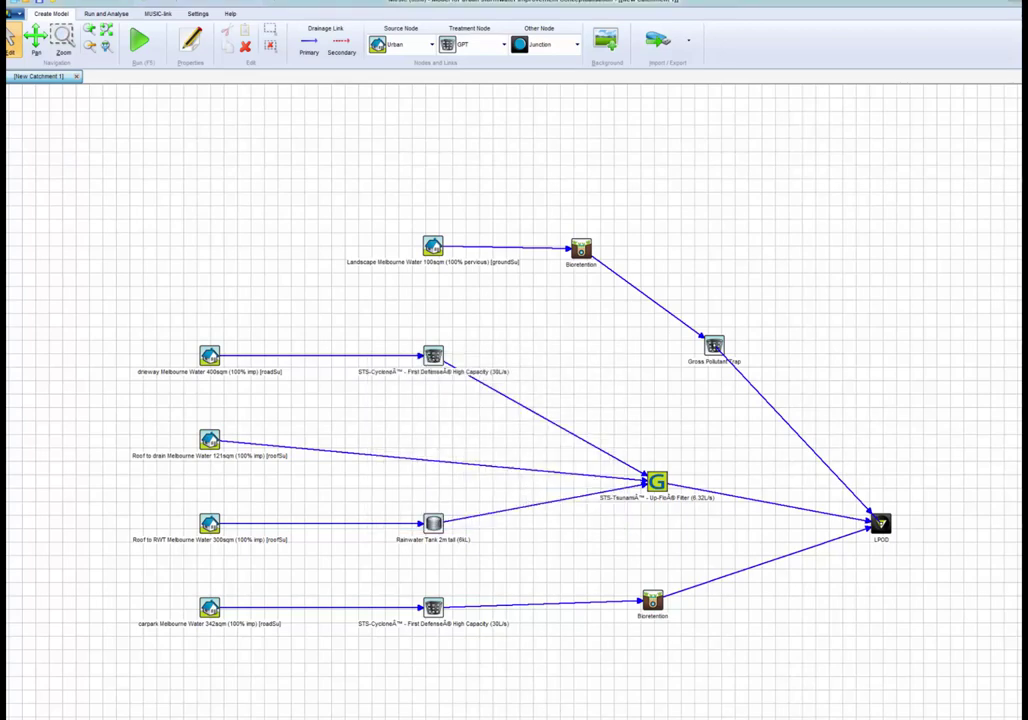
pyautogui.hotkey('alt', 'Tab')
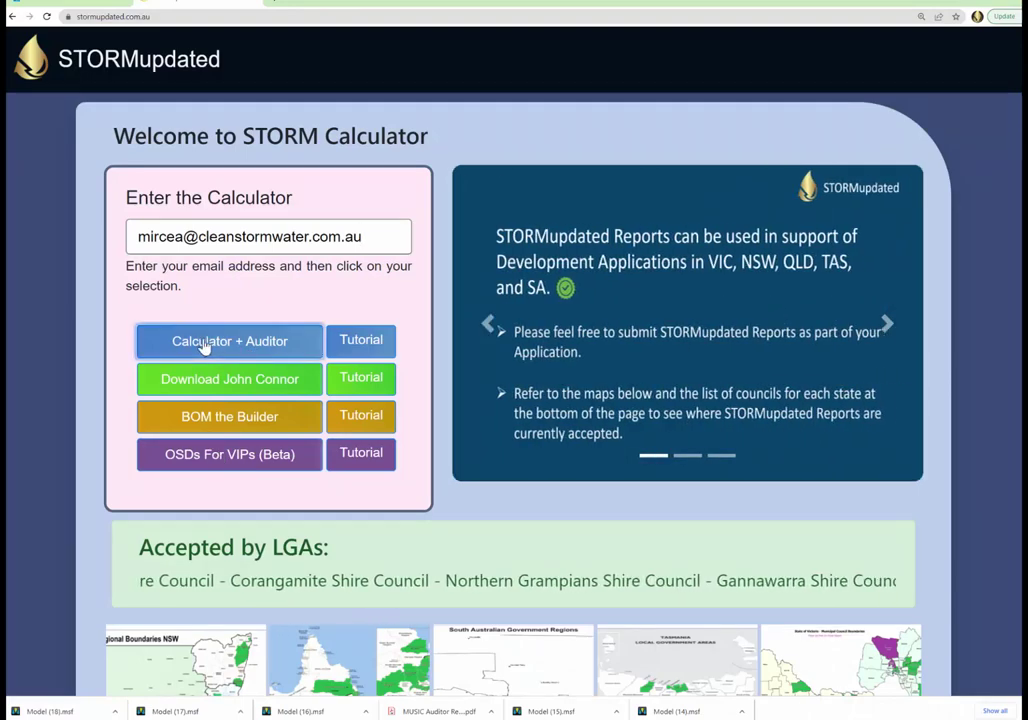
# Step: Open the STORM Calculator + Auditor and pick a Mitchell Shire development site on the map
pyautogui.click(202, 342)
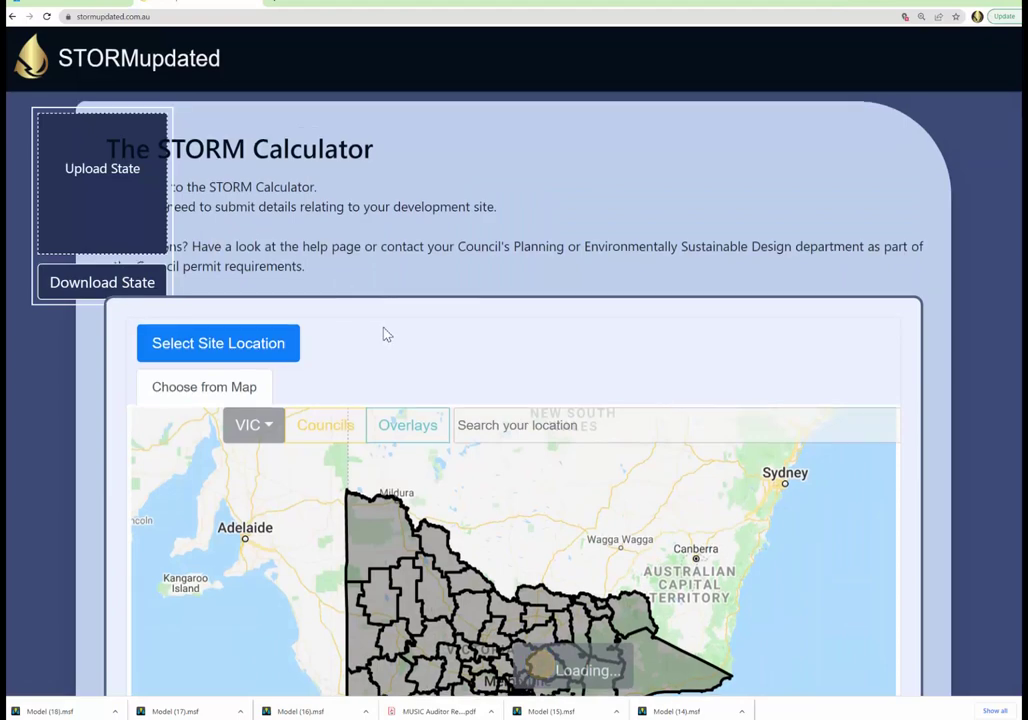
pyautogui.scroll(-1, 383, 335)
pyautogui.scroll(-3, 430, 355)
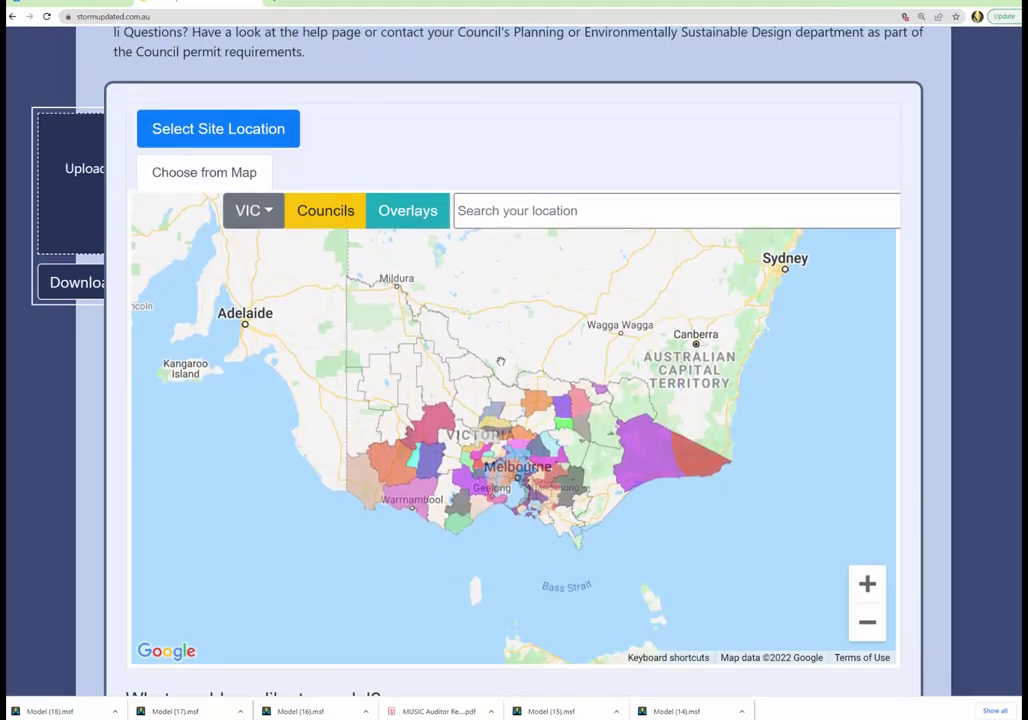
pyautogui.scroll(-1, 531, 450)
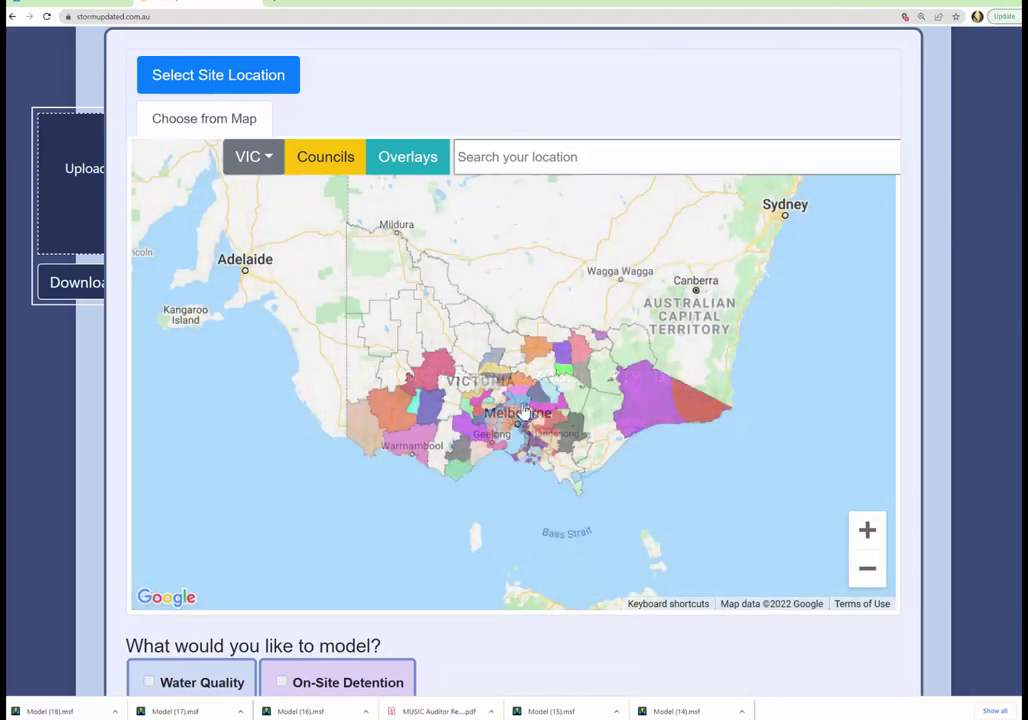
pyautogui.click(524, 411)
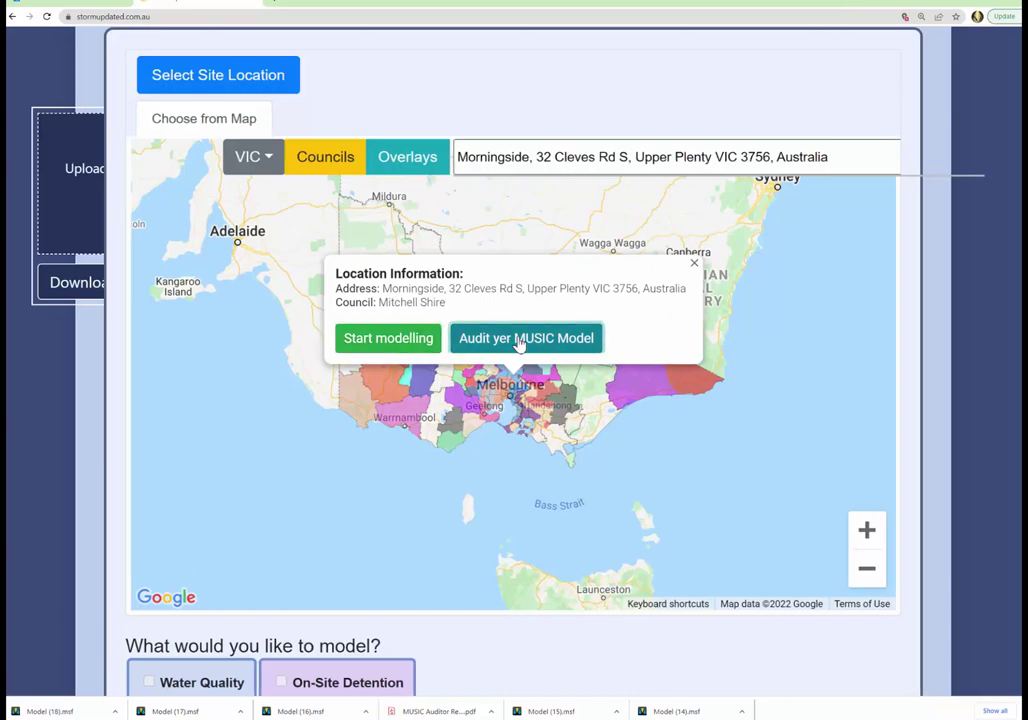
# Step: Upload model to audit.msf into the MUSIC model auditor and run the audit
pyautogui.click(519, 341)
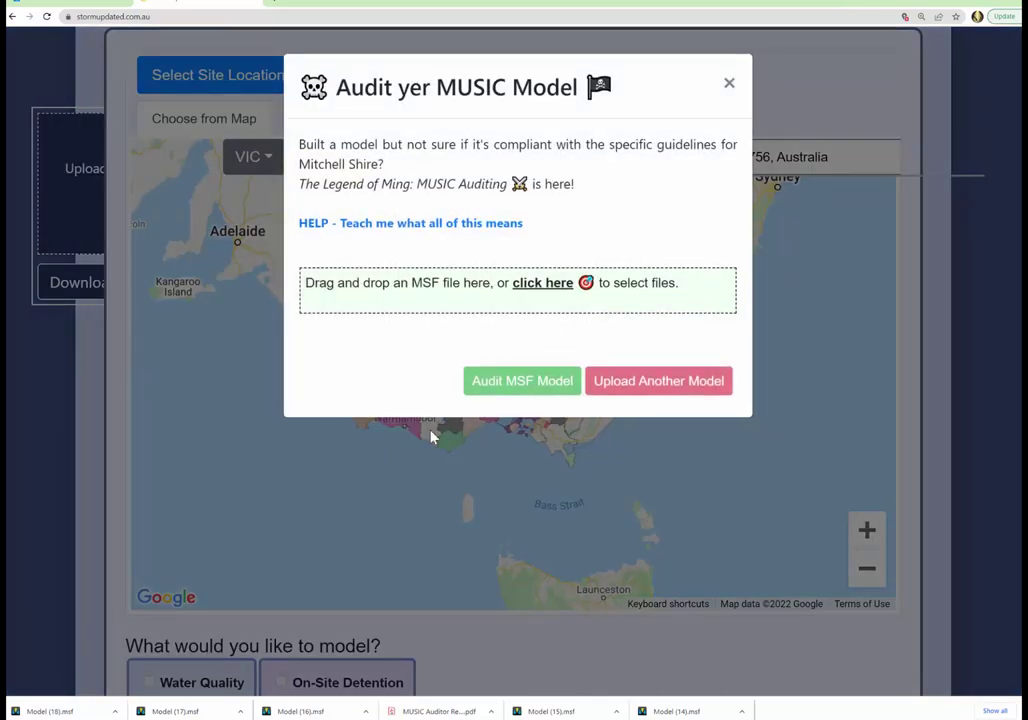
pyautogui.hotkey('alt', 'Tab')
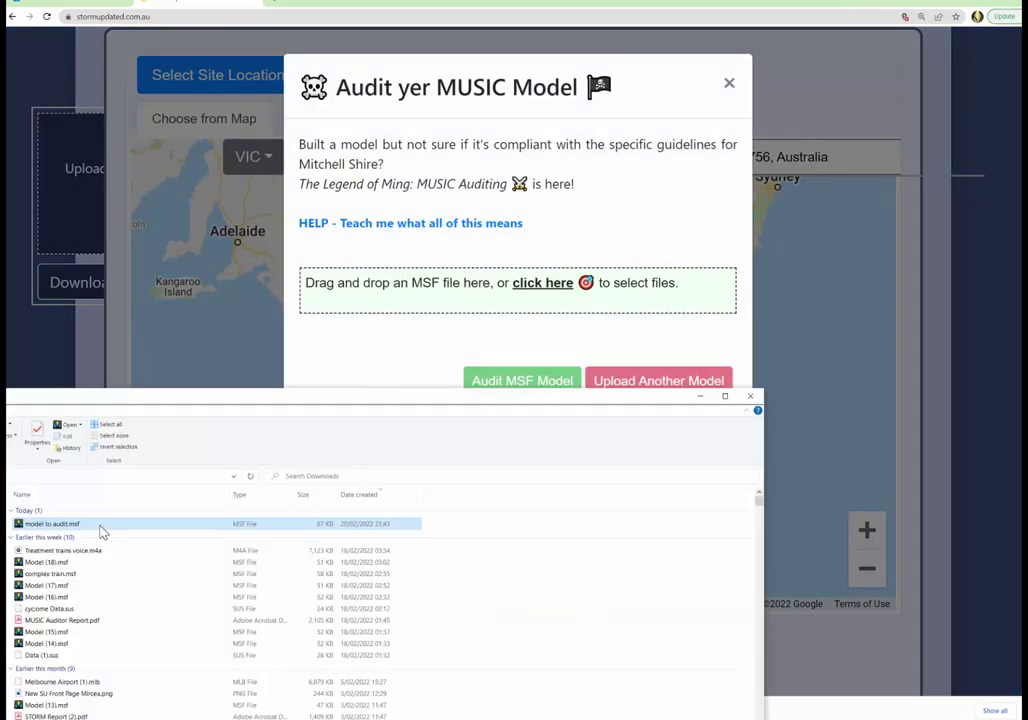
pyautogui.moveTo(100, 532); pyautogui.dragTo(500, 284)
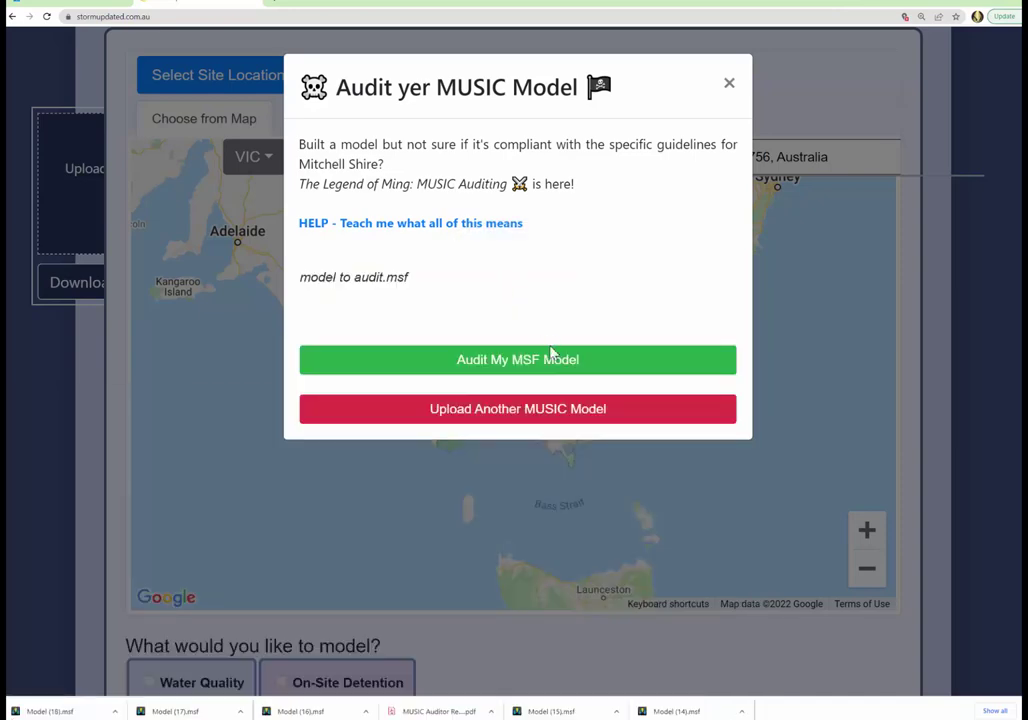
pyautogui.click(551, 358)
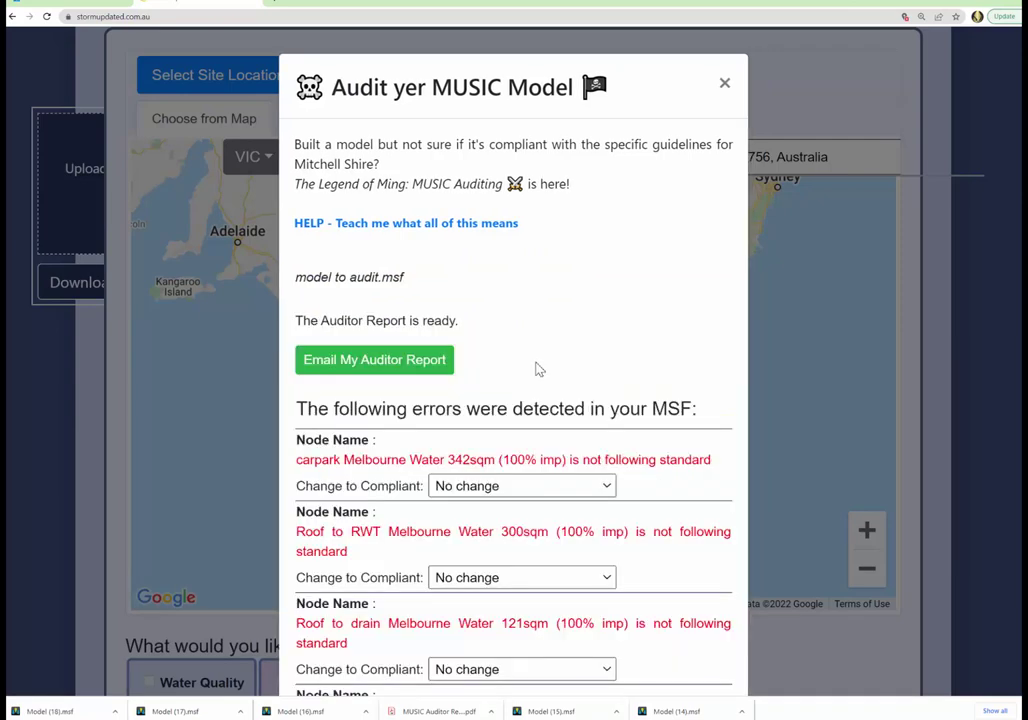
# Step: Review the listed non-compliant nodes, then email the Auditor Report to the assessor
pyautogui.scroll(-1, 404, 408)
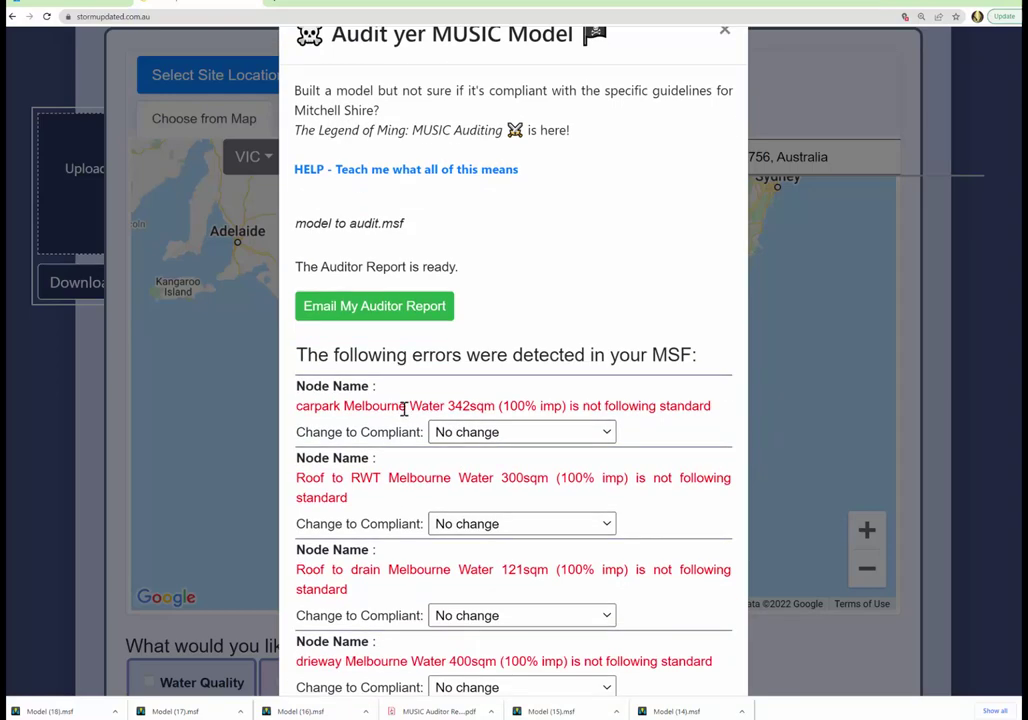
pyautogui.scroll(-4, 350, 415)
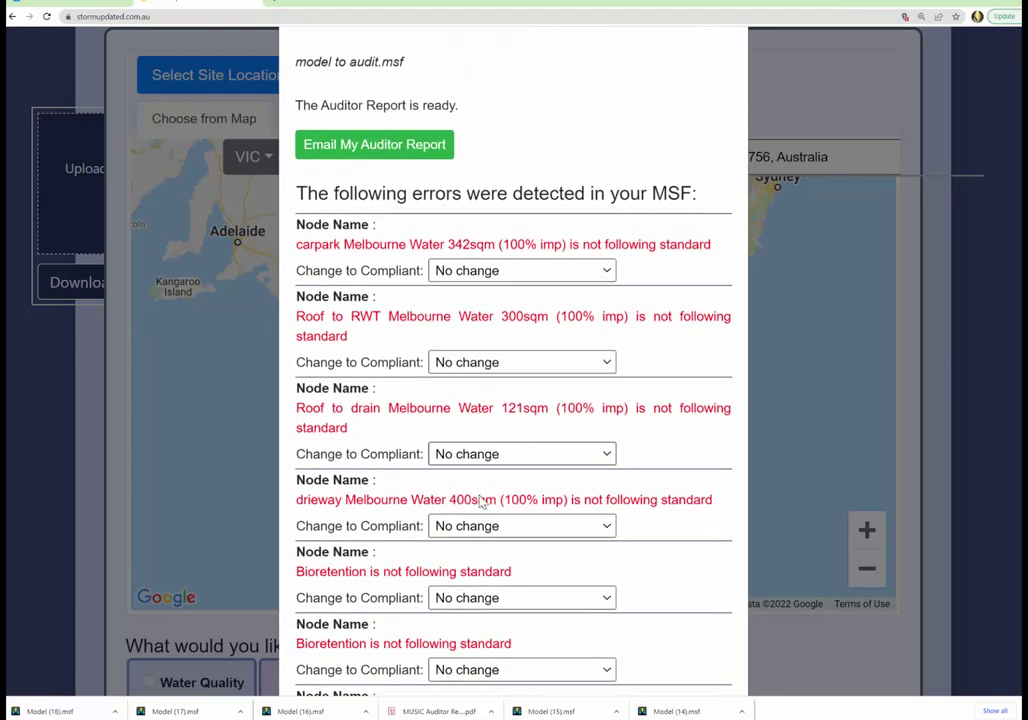
pyautogui.scroll(-4, 490, 495)
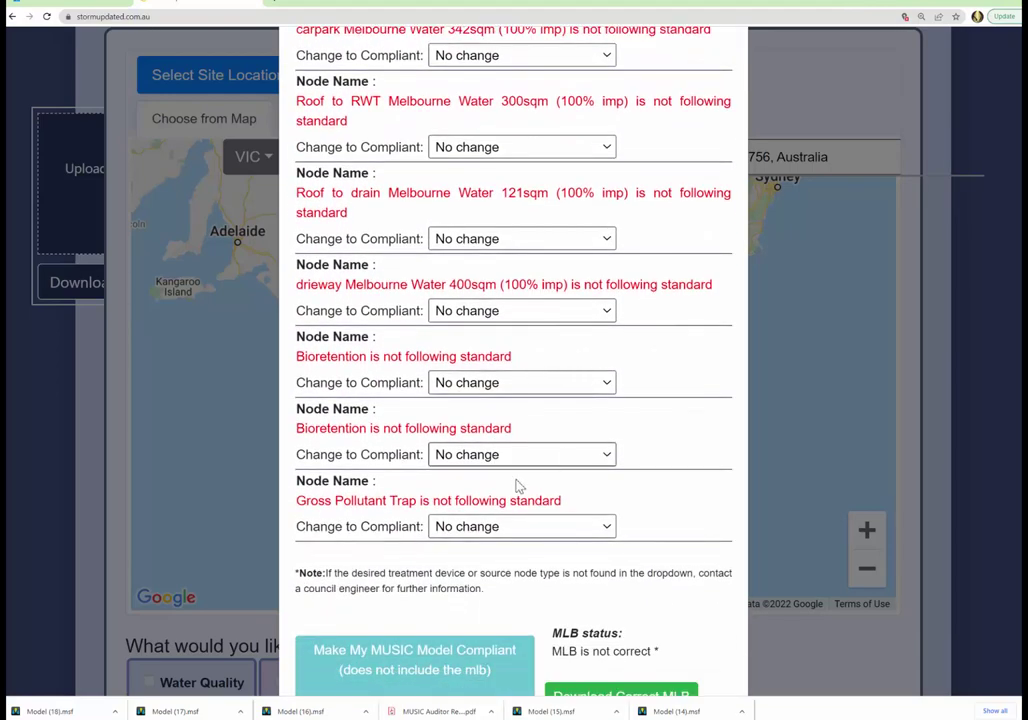
pyautogui.scroll(-3, 525, 472)
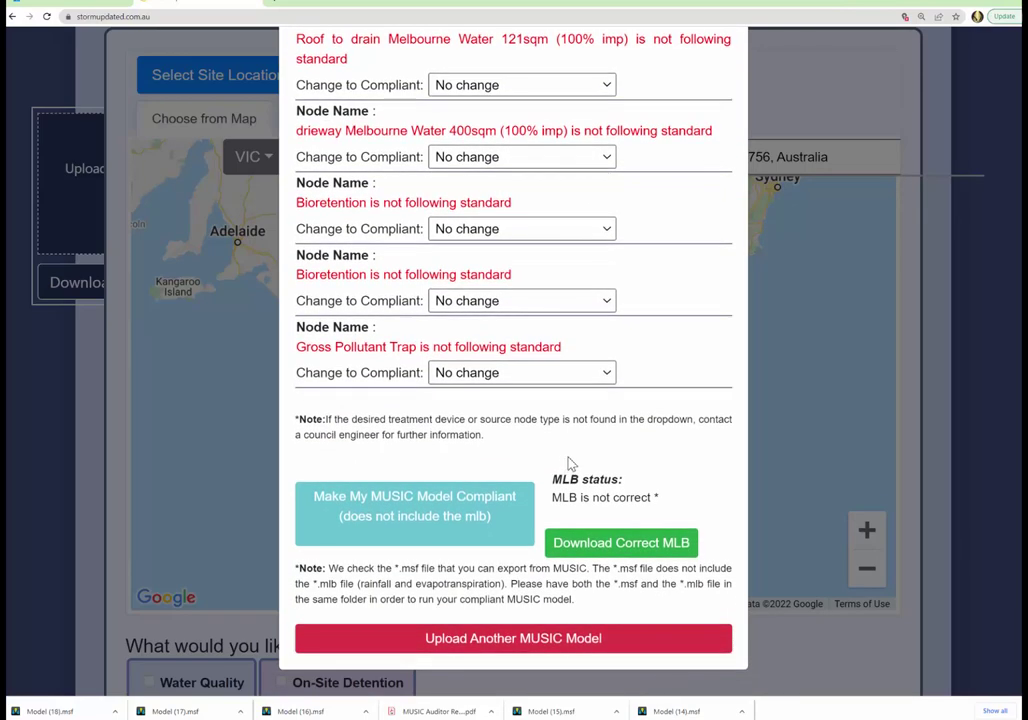
pyautogui.scroll(7, 570, 463)
pyautogui.scroll(3, 575, 460)
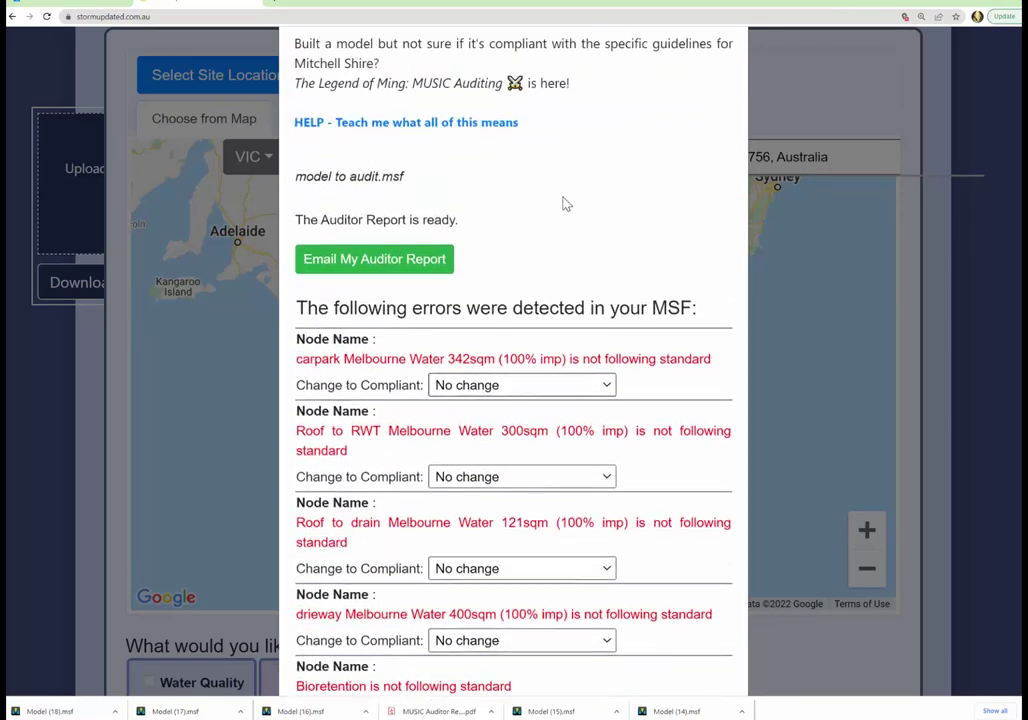
pyautogui.click(399, 262)
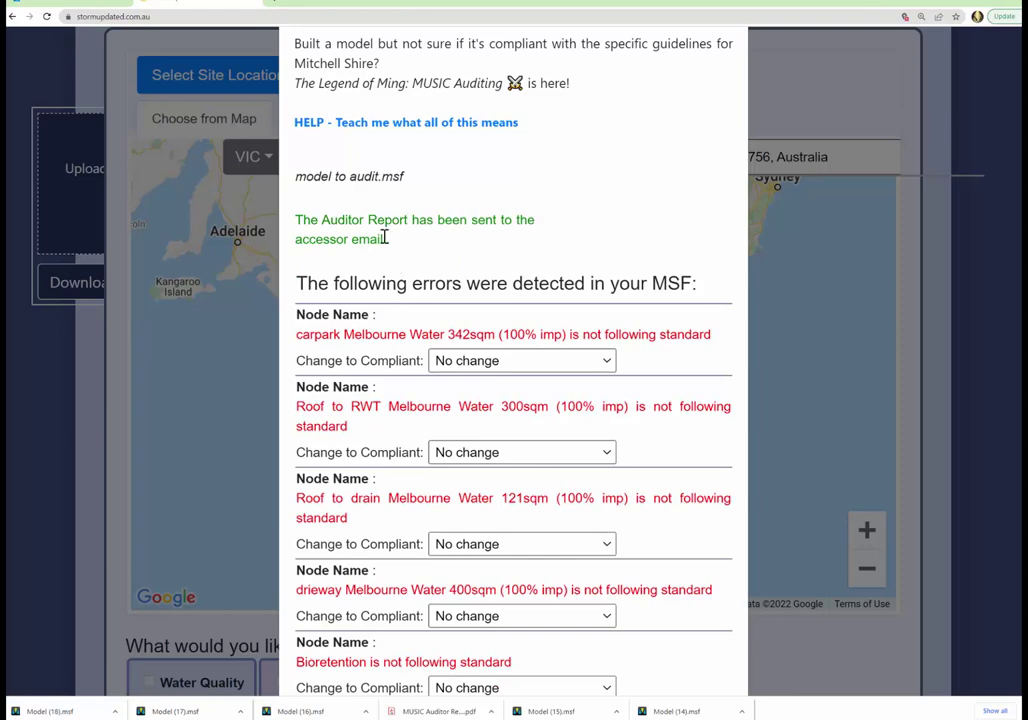
# Step: Map carpark and drieway nodes to road, and Roof to RWT and Roof to drain to roof
pyautogui.click(610, 362)
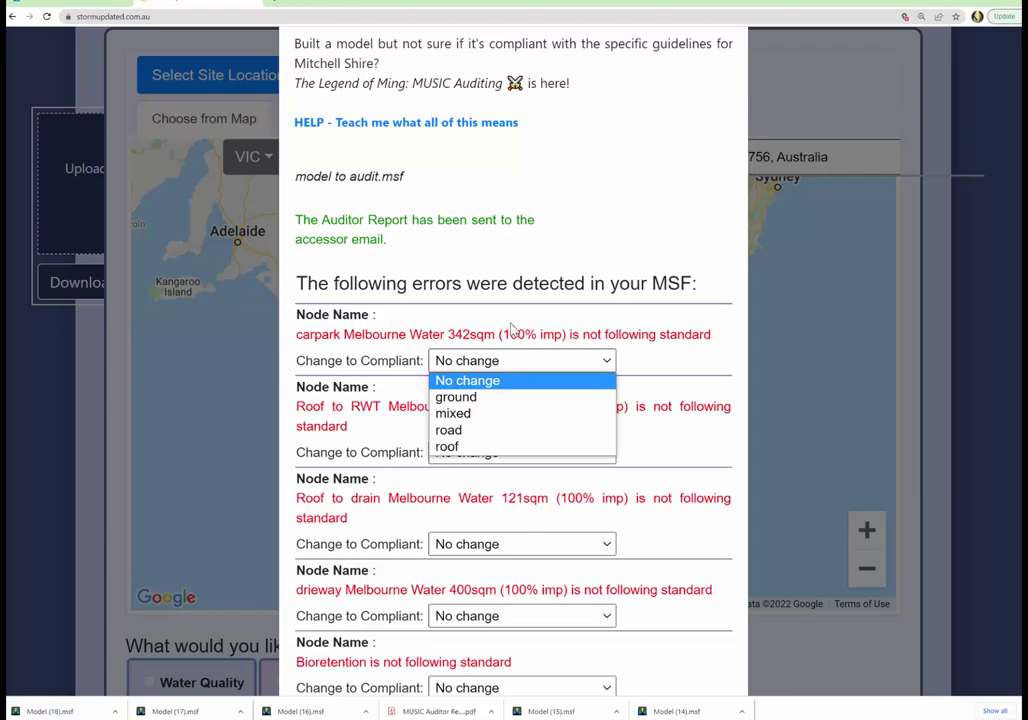
pyautogui.click(496, 431)
pyautogui.click(567, 453)
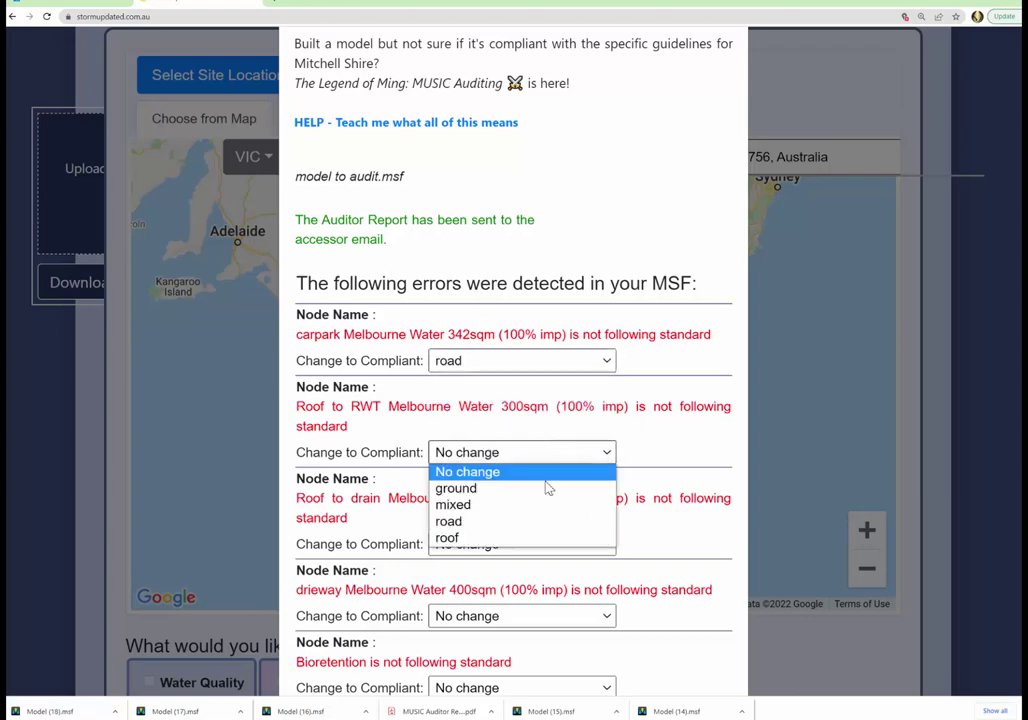
pyautogui.click(548, 538)
pyautogui.scroll(-2, 552, 500)
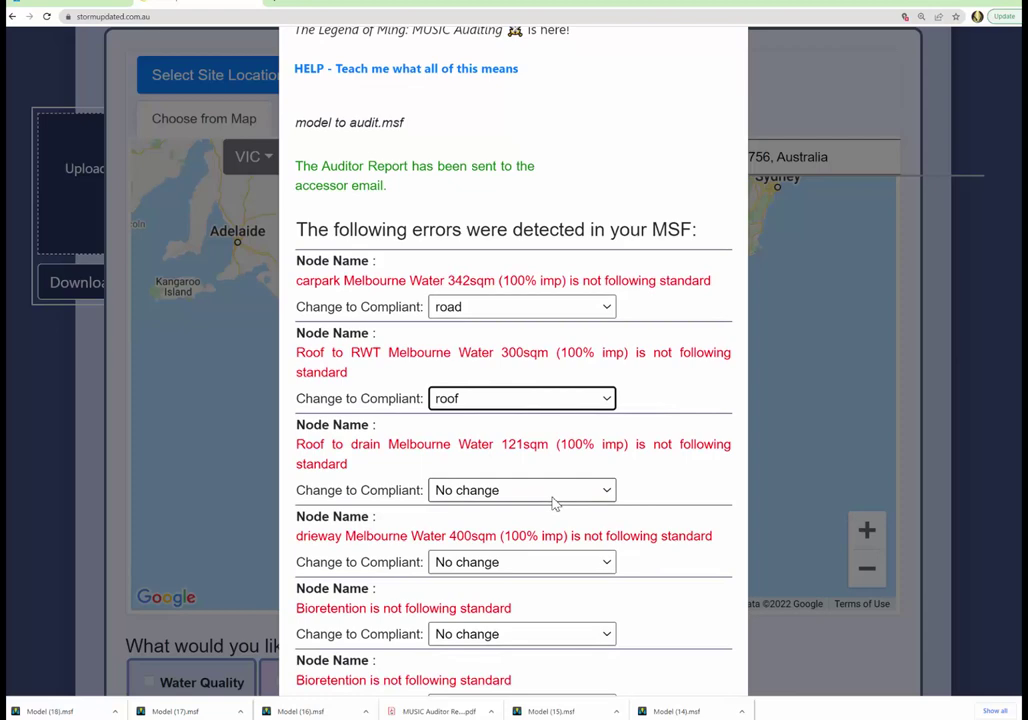
pyautogui.click(531, 442)
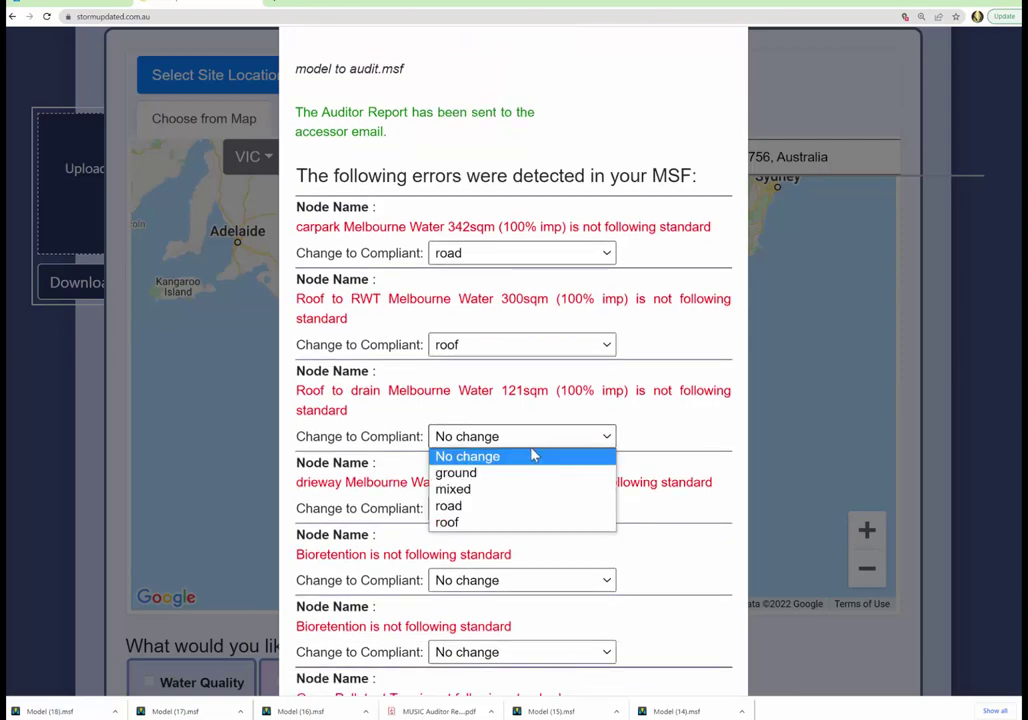
pyautogui.click(531, 522)
pyautogui.scroll(-1, 535, 495)
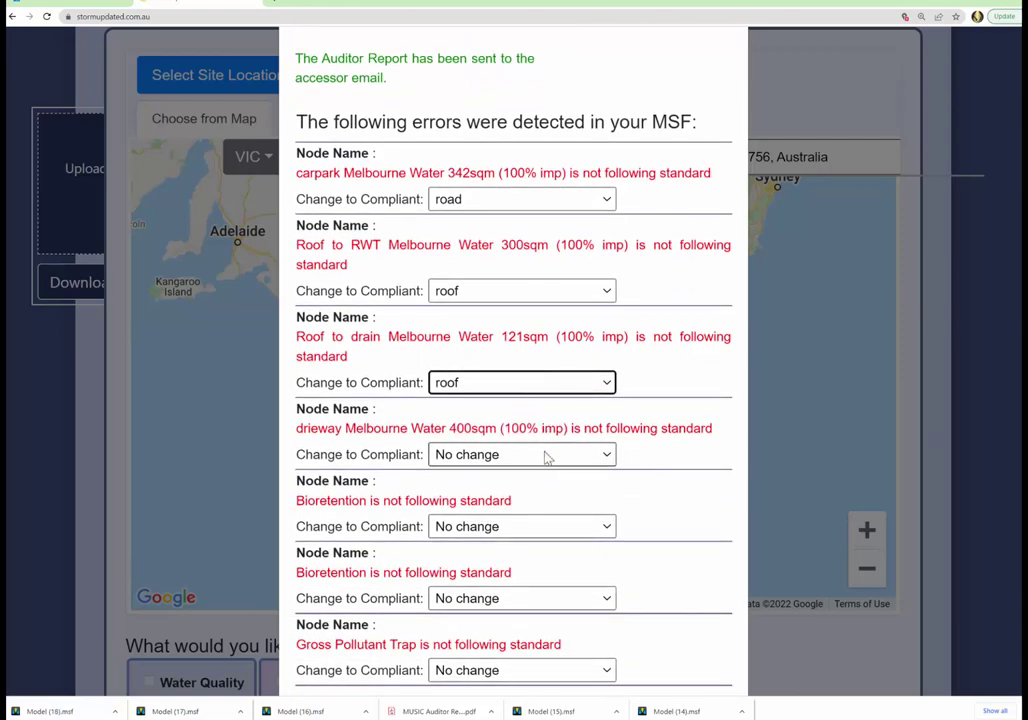
pyautogui.click(551, 459)
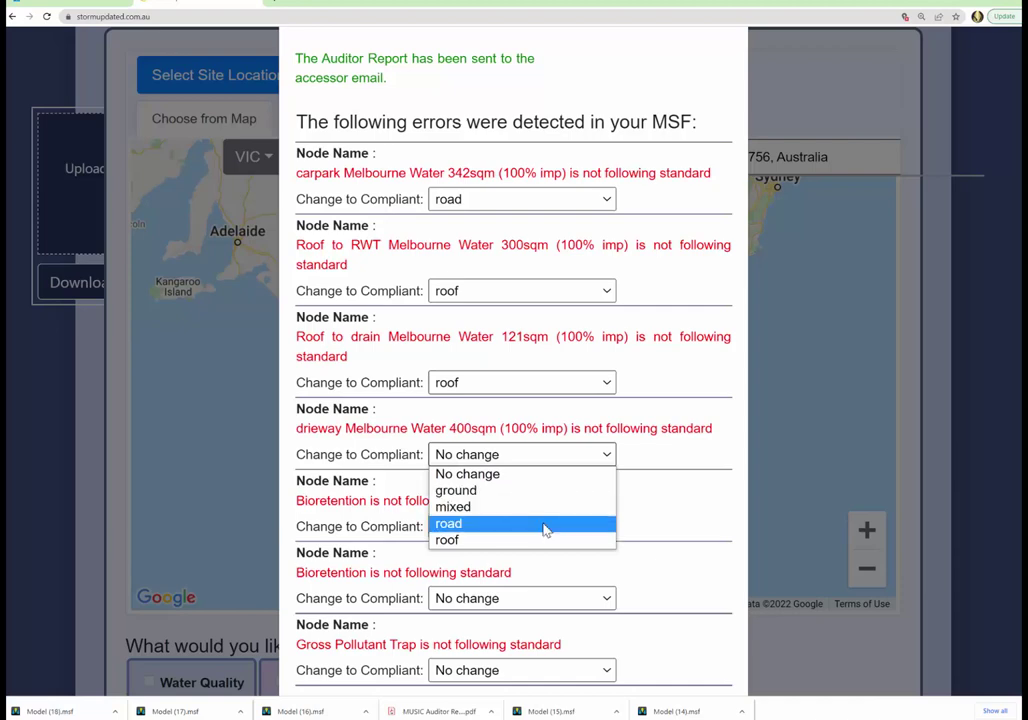
pyautogui.click(545, 524)
pyautogui.scroll(-2, 557, 447)
# Step: Set both Bioretention nodes to Tree pit and the Gross Pollutant Trap to Rocla - CDS, then generate the compliant model
pyautogui.click(560, 427)
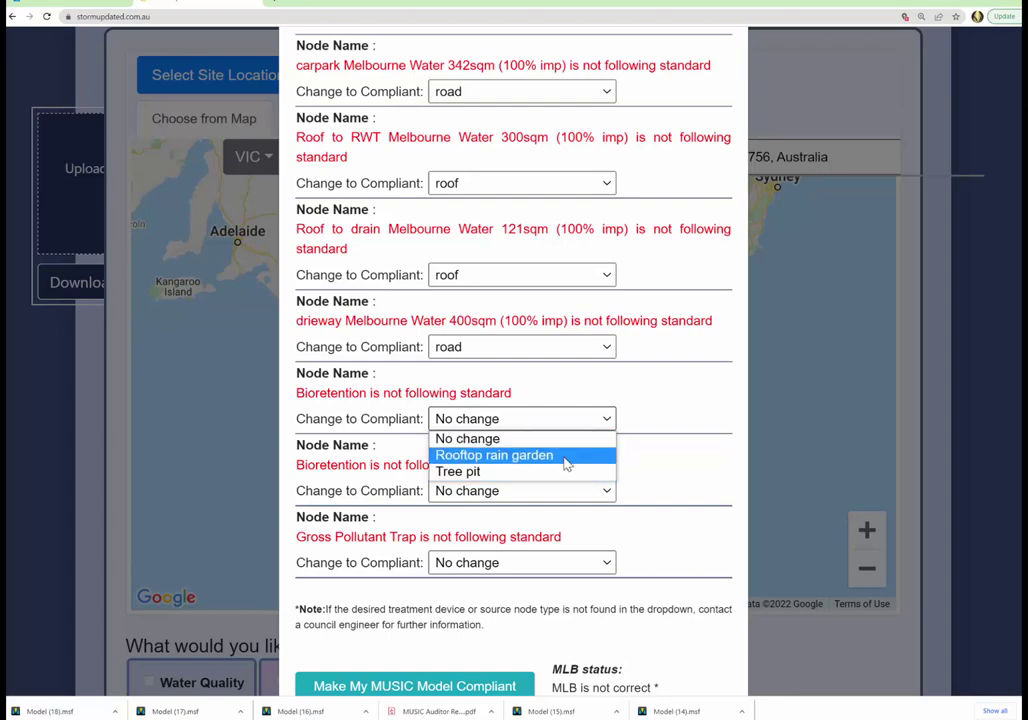
pyautogui.click(564, 472)
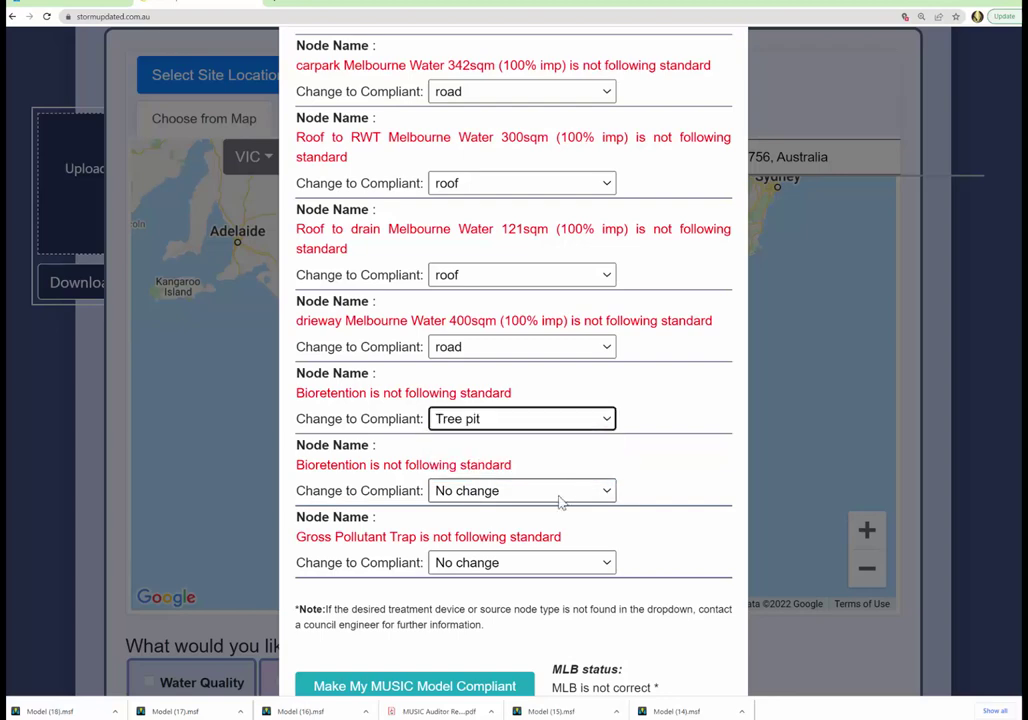
pyautogui.click(558, 495)
pyautogui.click(546, 545)
pyautogui.click(543, 565)
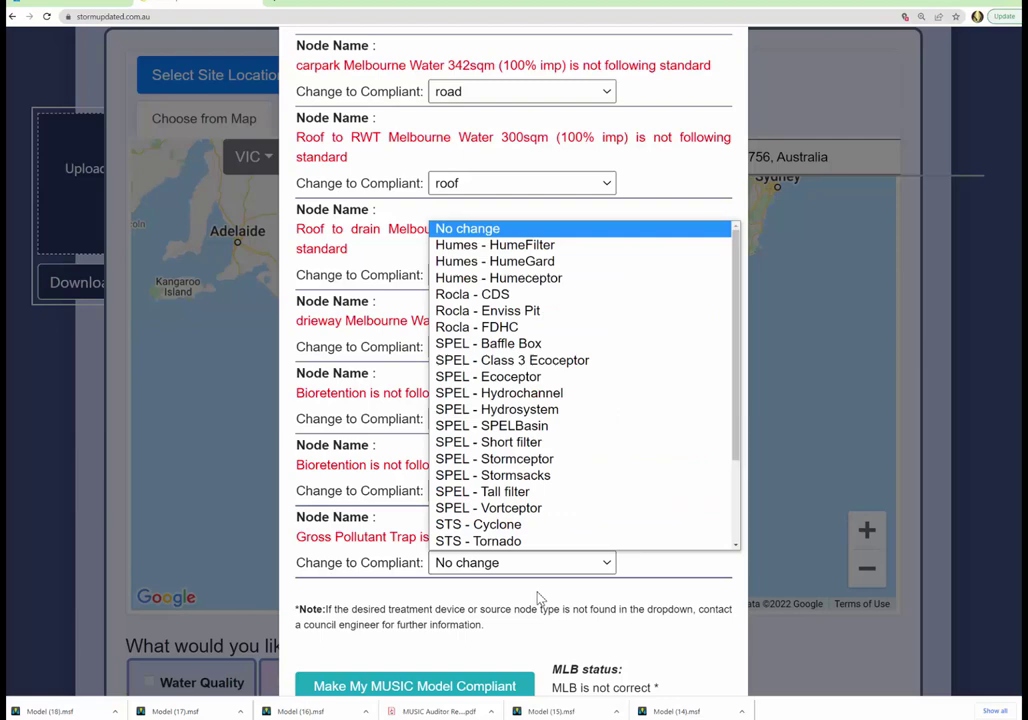
pyautogui.click(604, 296)
pyautogui.scroll(-2, 618, 486)
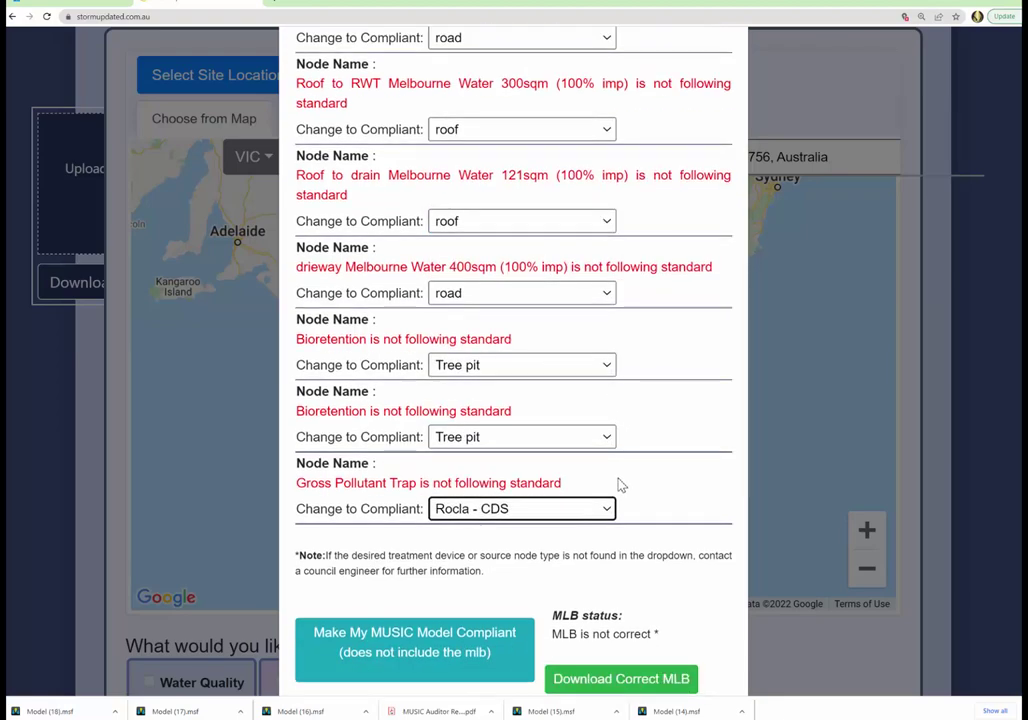
pyautogui.click(436, 592)
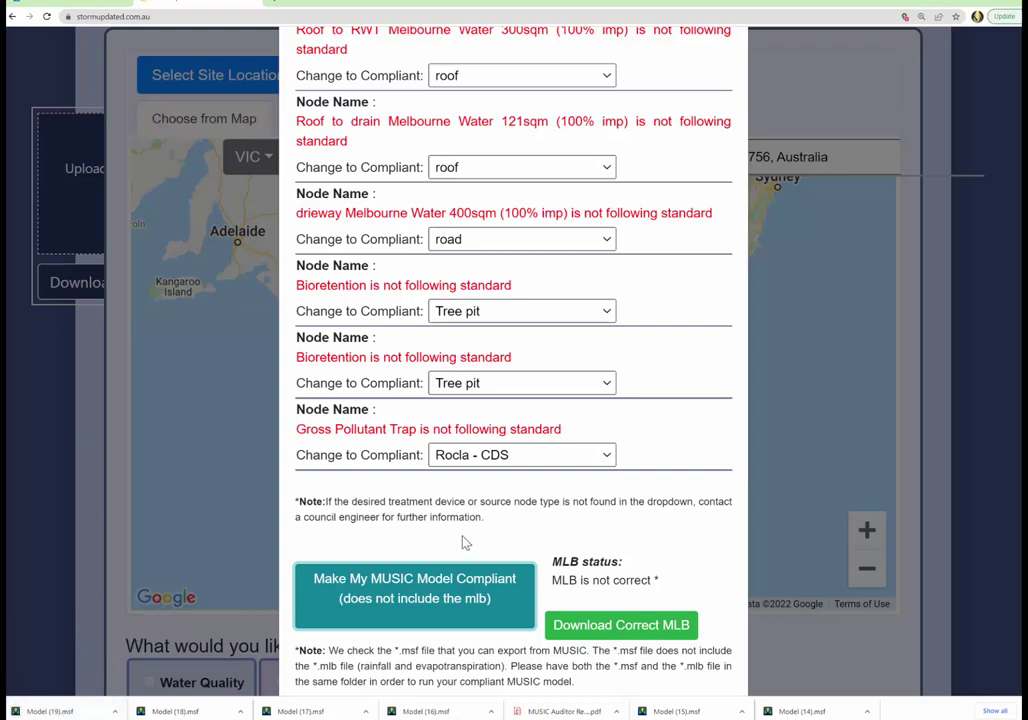
# Step: After Model (19).msf downloads, reset the auditor with Upload Another MUSIC Model
pyautogui.scroll(-1, 595, 555)
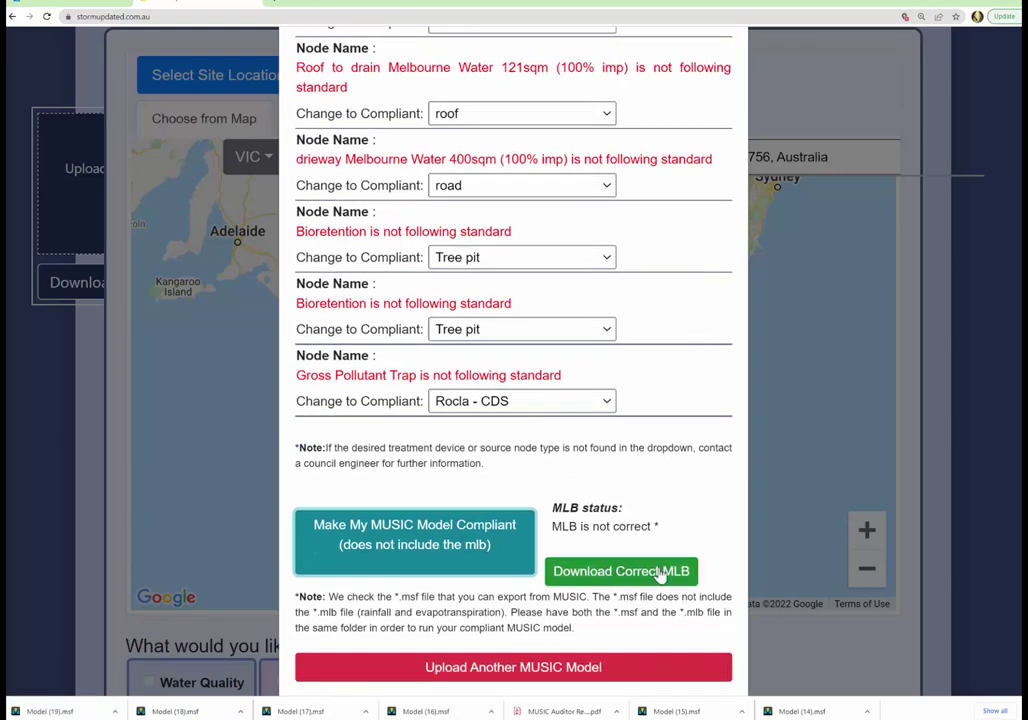
pyautogui.scroll(-1, 654, 563)
pyautogui.scroll(-1, 654, 563)
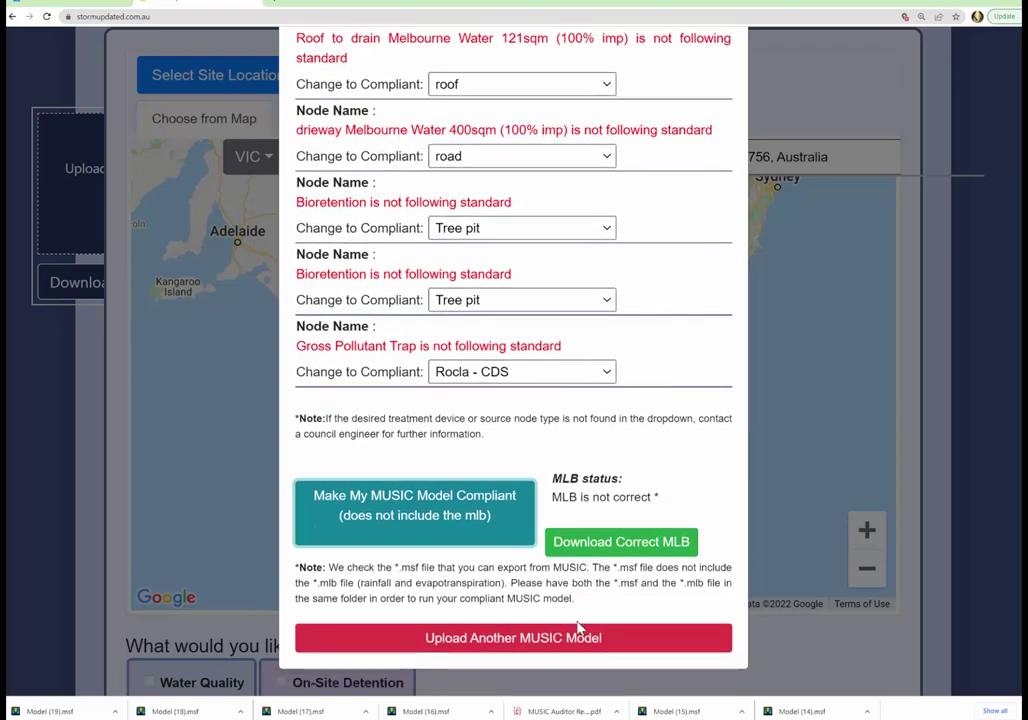
pyautogui.click(574, 645)
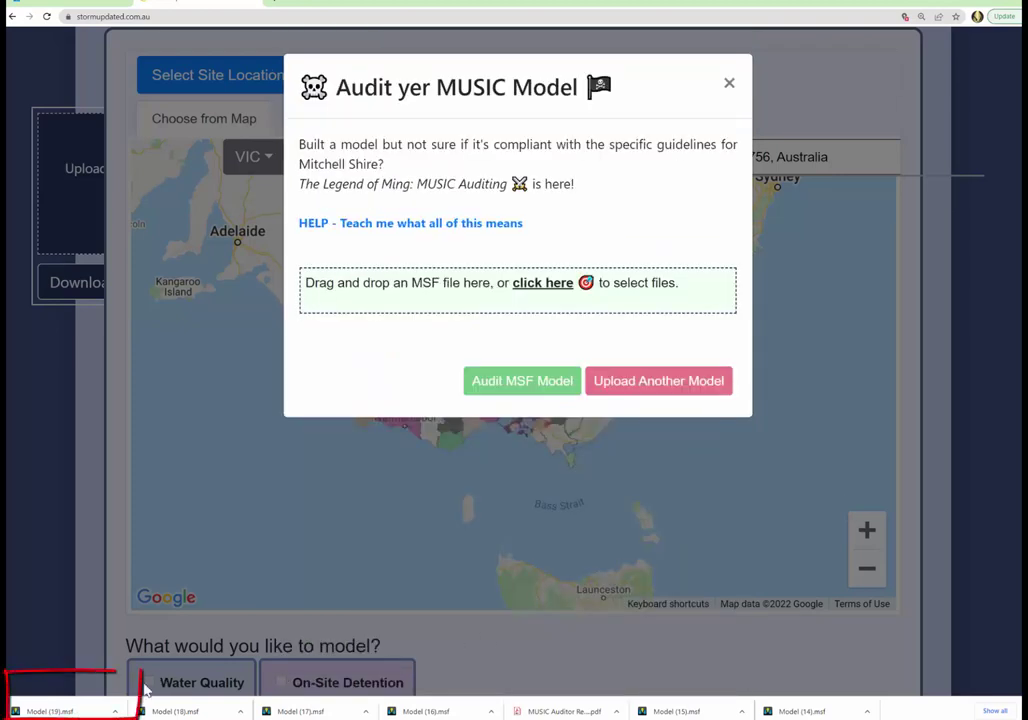
# Step: Audit Model (19).msf, confirm no MSF errors are found, and email the auditor report
pyautogui.moveTo(47, 711); pyautogui.dragTo(516, 296)
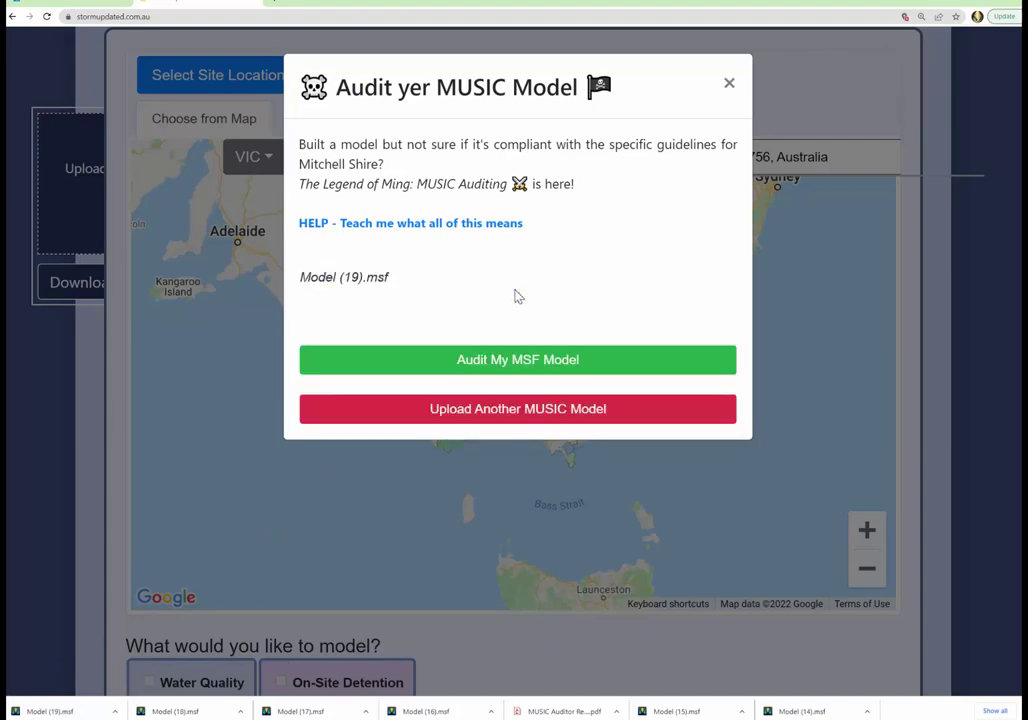
pyautogui.click(566, 362)
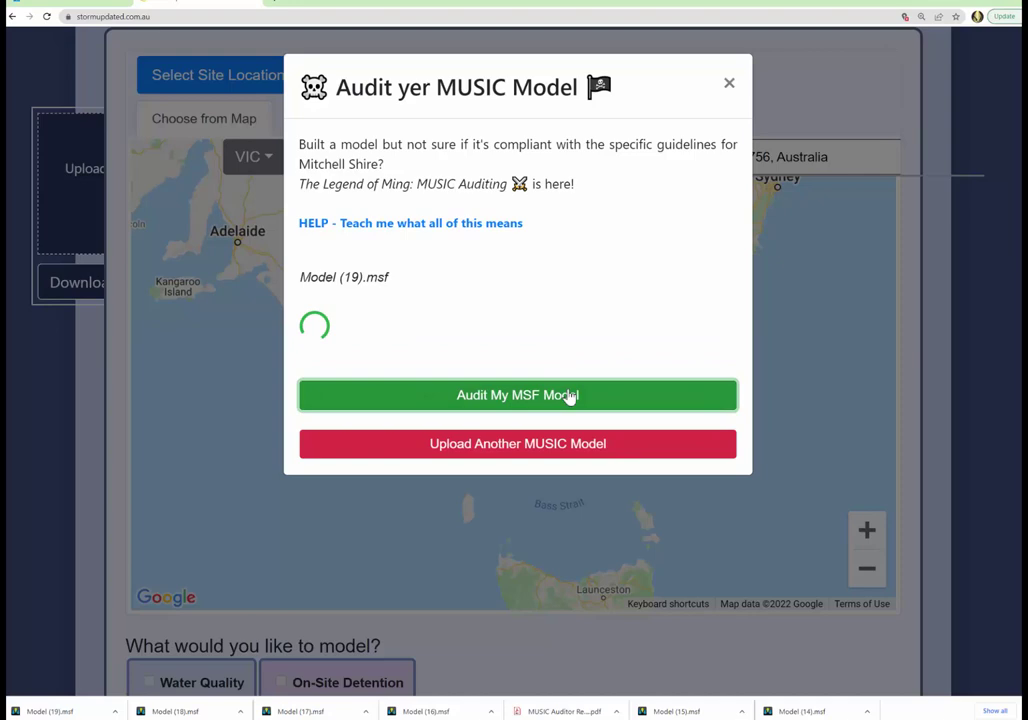
pyautogui.moveTo(380, 386); pyautogui.dragTo(428, 347)
pyautogui.click(413, 363)
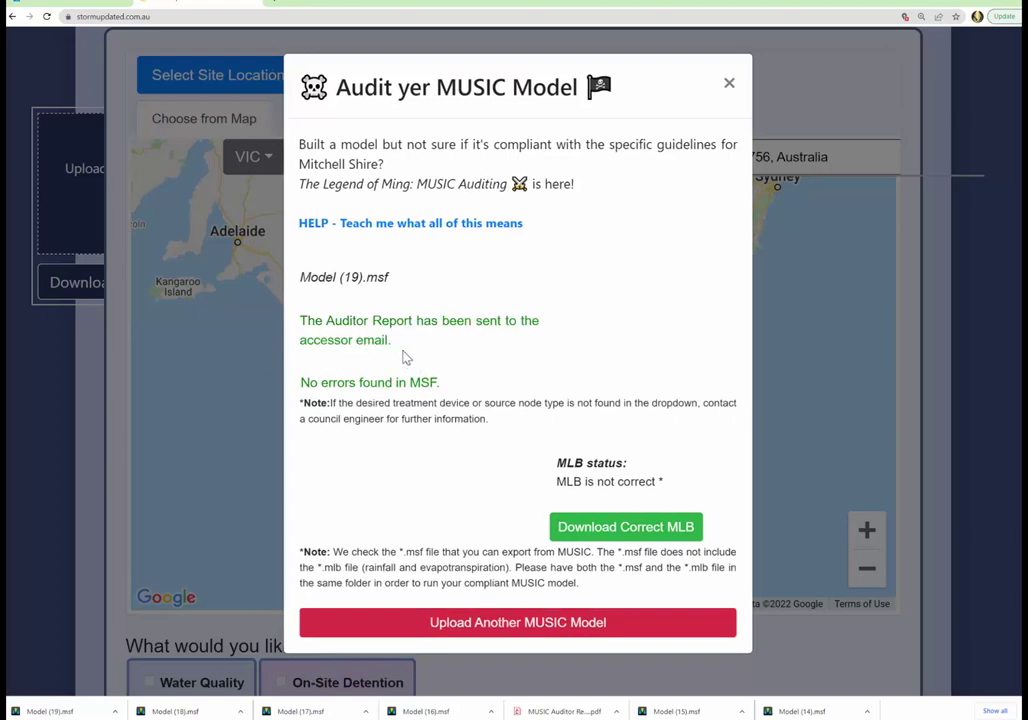
pyautogui.moveTo(404, 357); pyautogui.dragTo(350, 315)
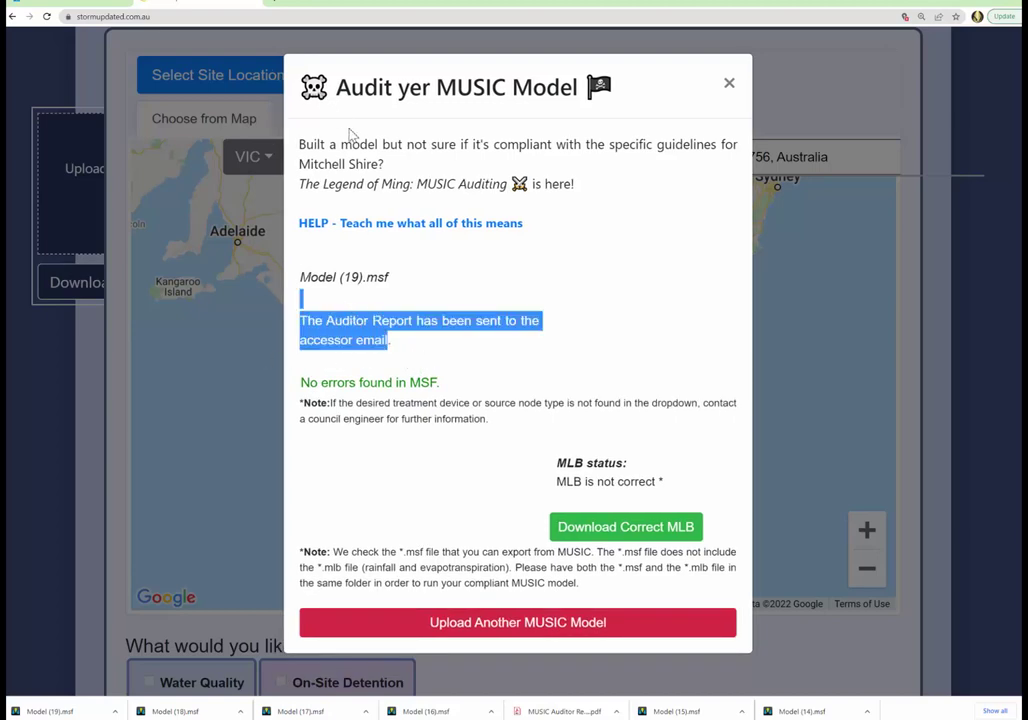
pyautogui.click(468, 278)
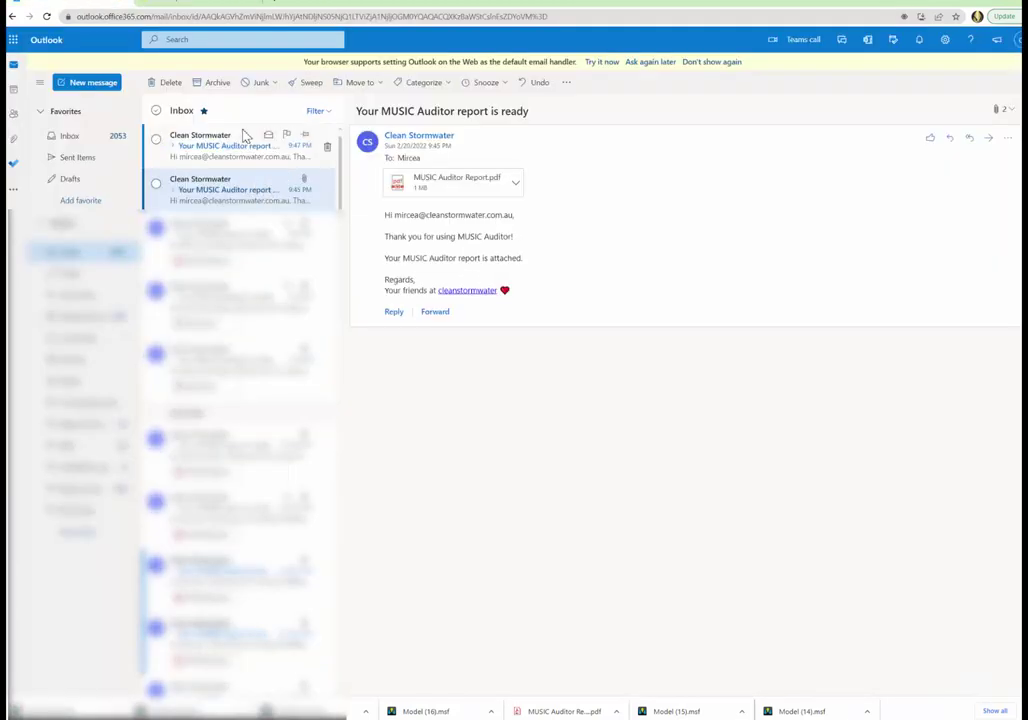
# Step: Preview MUSIC Auditor Report.pdf and highlight the meteorological template warning and NON-COMPLIANT nodes line
pyautogui.click(430, 180)
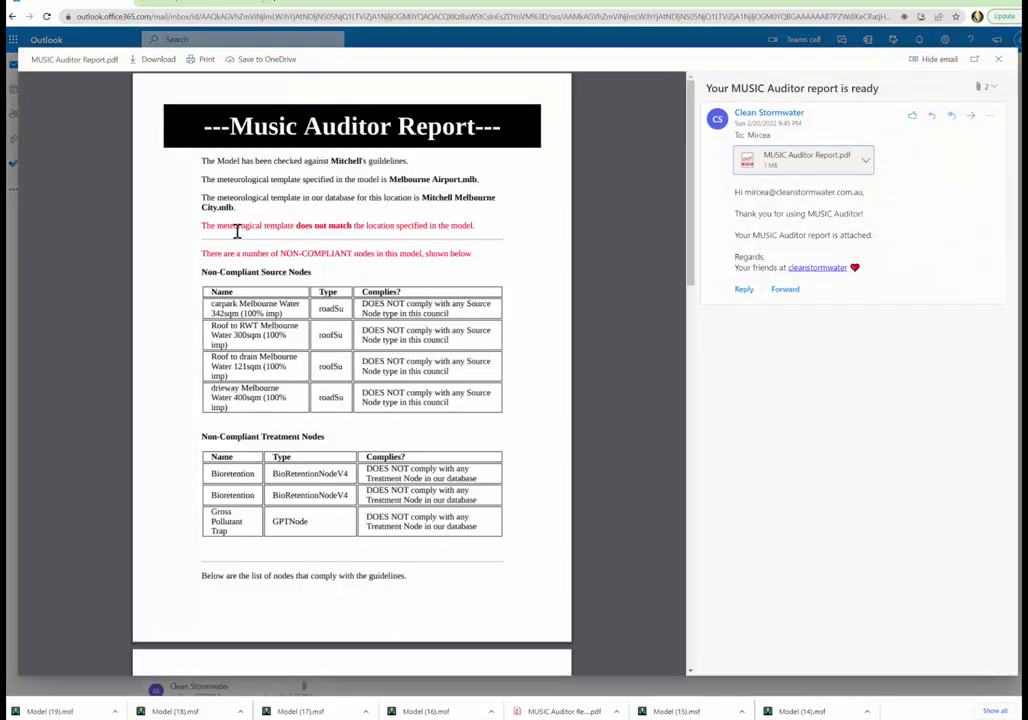
pyautogui.moveTo(201, 226); pyautogui.dragTo(488, 232)
pyautogui.click(479, 249)
pyautogui.scroll(-1, 459, 289)
pyautogui.moveTo(202, 201); pyautogui.dragTo(339, 210)
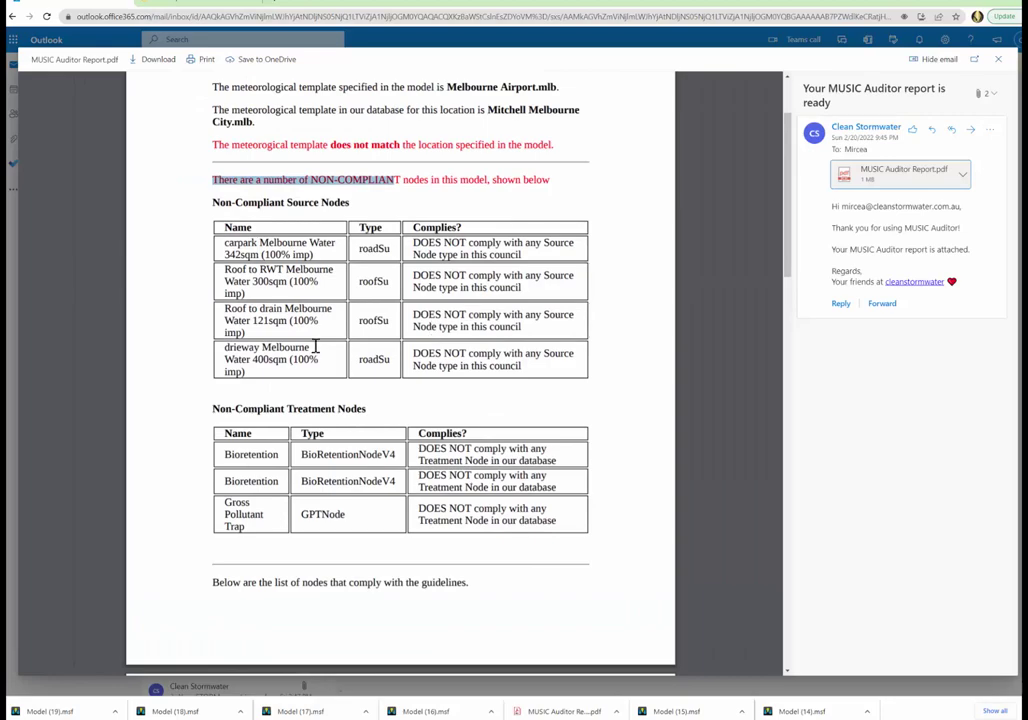
# Step: Zoom in and scroll through the node compliance tables down to the Treatment Trains diagram
pyautogui.hotkey('ctrl', '+')
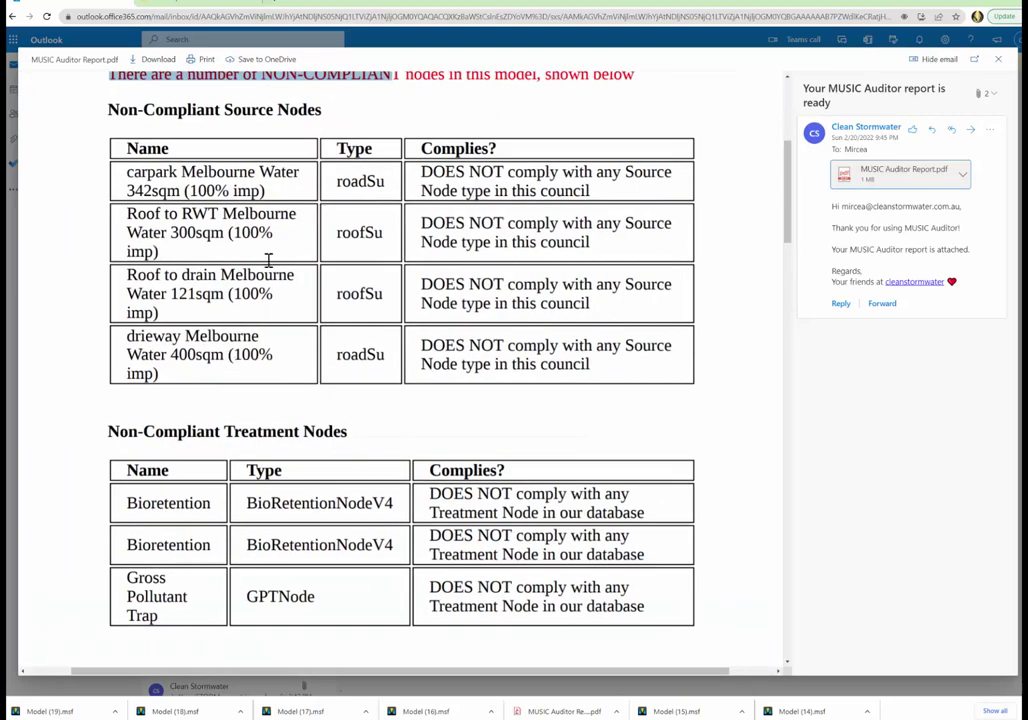
pyautogui.scroll(-3, 230, 308)
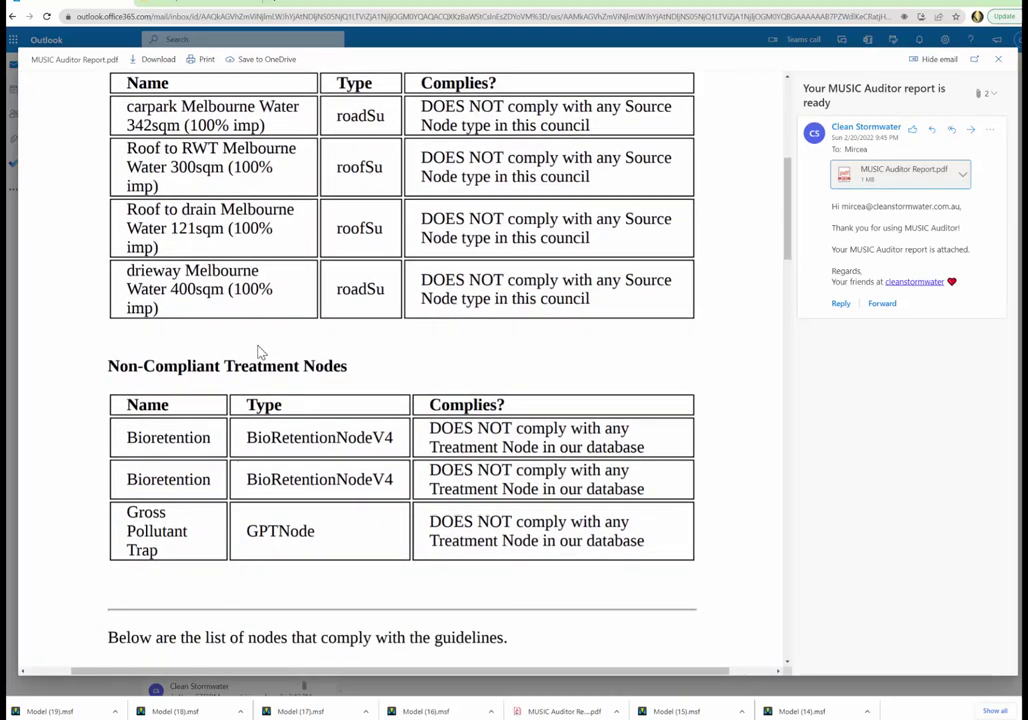
pyautogui.moveTo(136, 347); pyautogui.dragTo(627, 359)
pyautogui.click(483, 372)
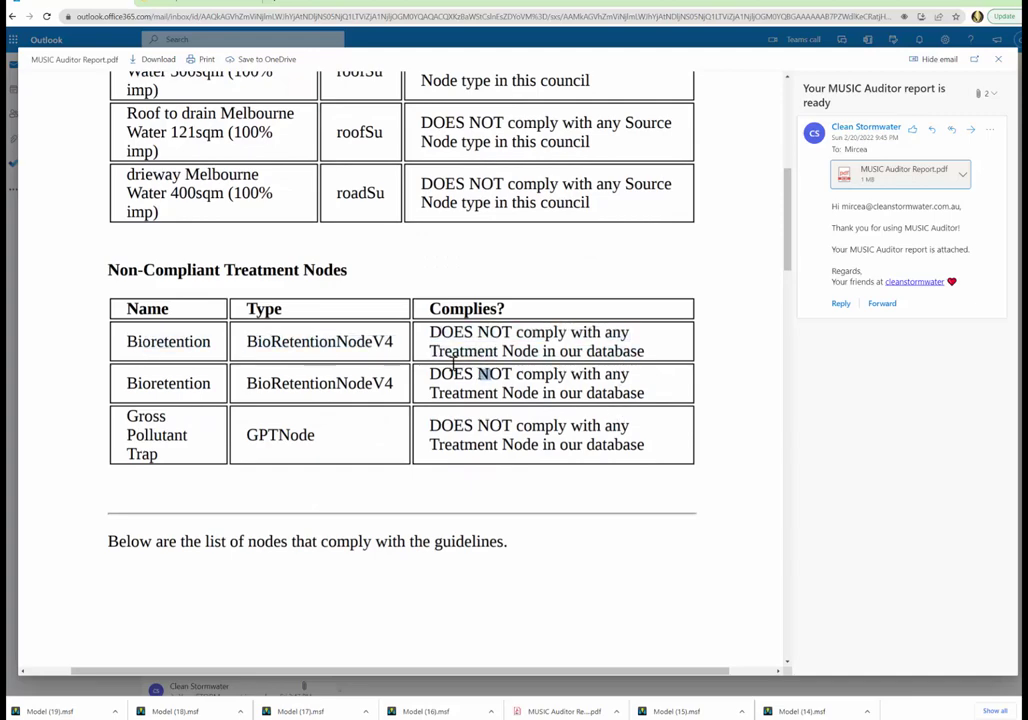
pyautogui.scroll(-5, 475, 367)
pyautogui.scroll(-1, 475, 370)
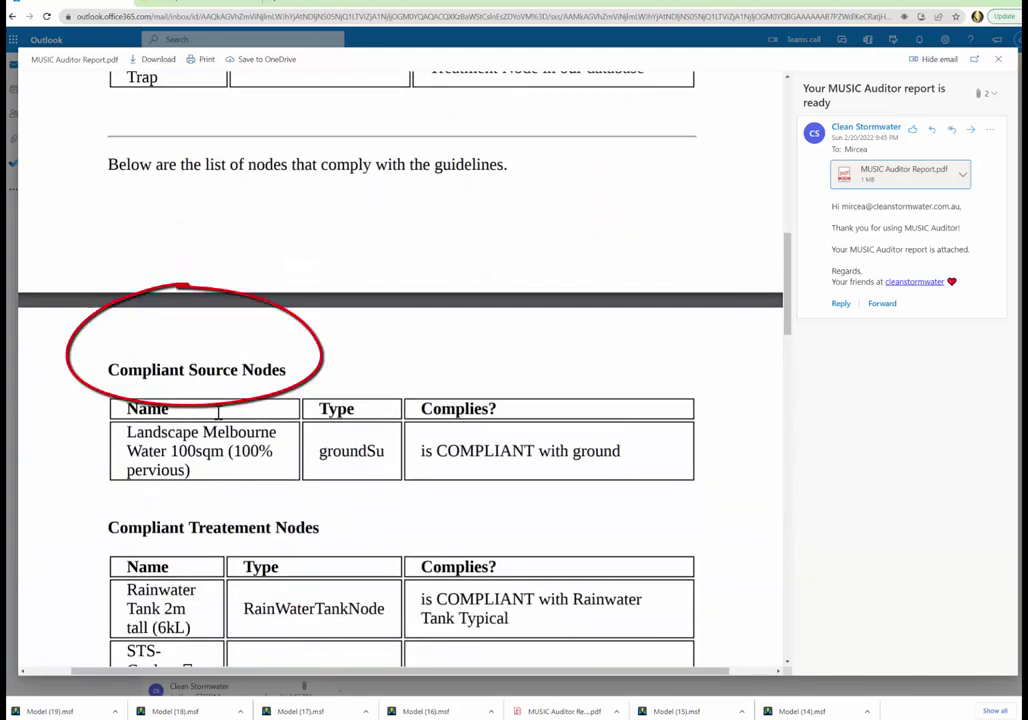
pyautogui.moveTo(121, 433); pyautogui.dragTo(682, 478)
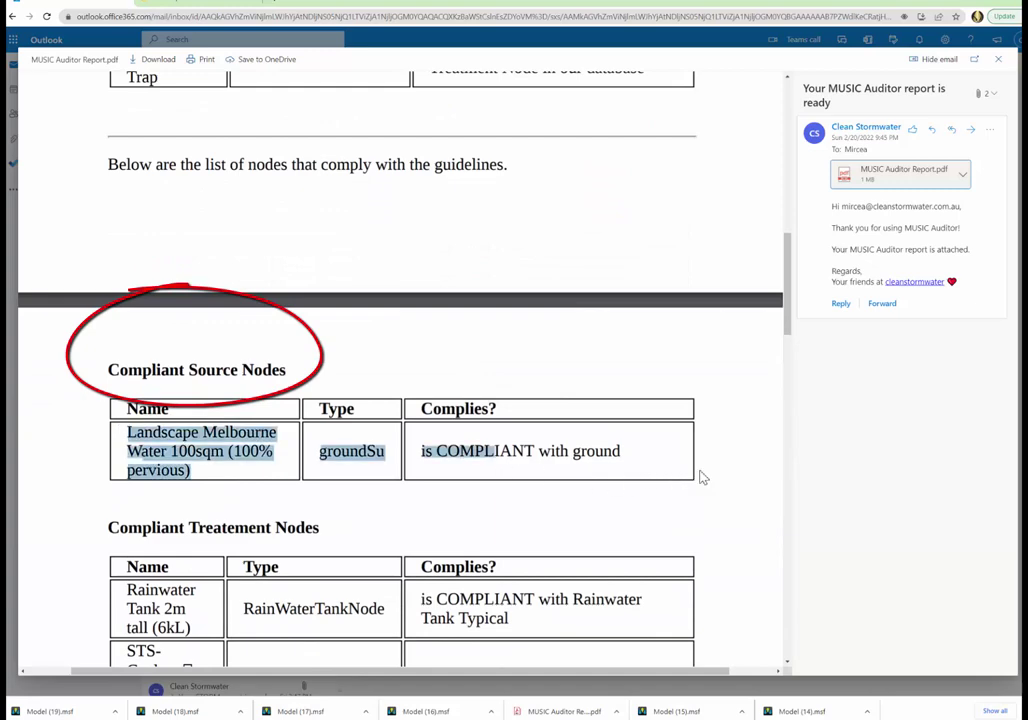
pyautogui.scroll(-3, 477, 470)
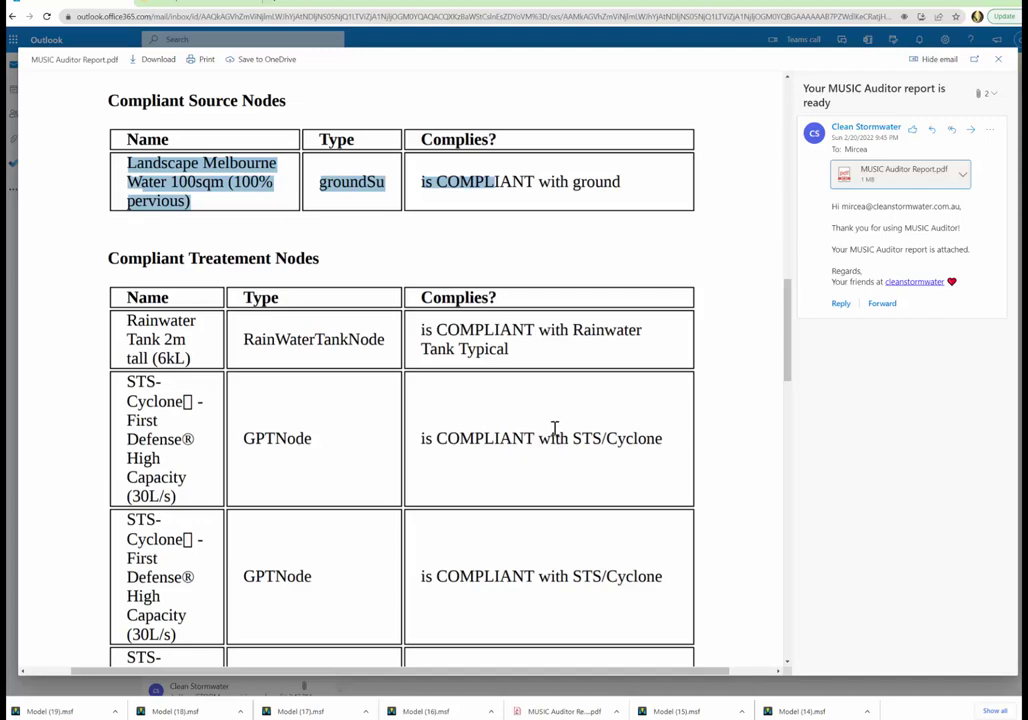
pyautogui.moveTo(658, 437); pyautogui.dragTo(447, 438)
pyautogui.scroll(-3, 600, 460)
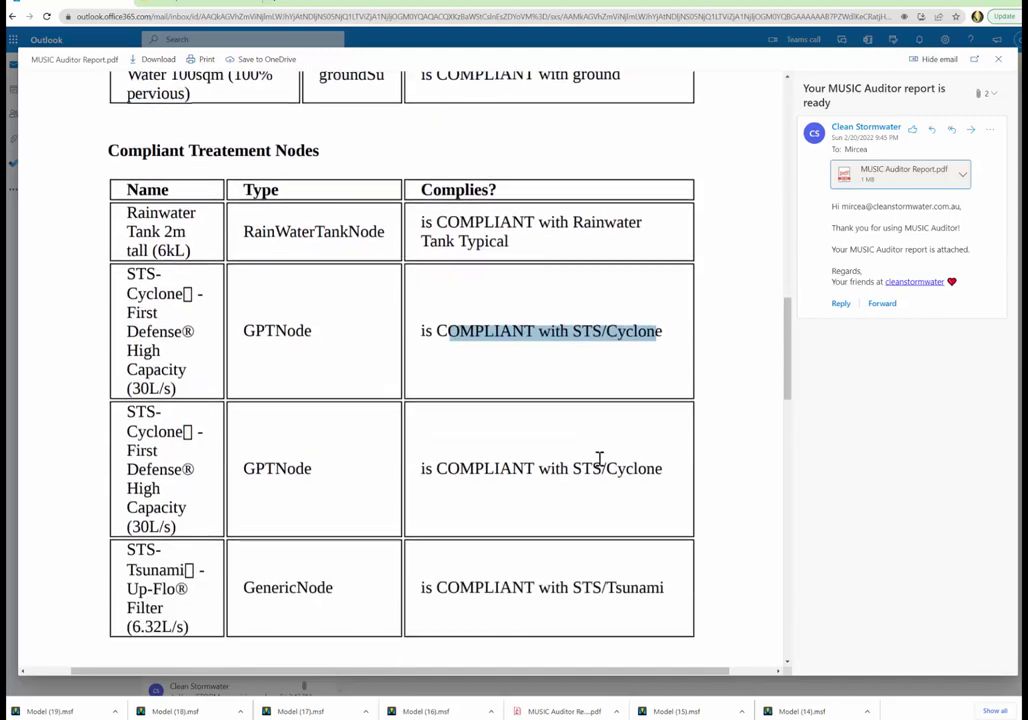
pyautogui.scroll(-5, 603, 464)
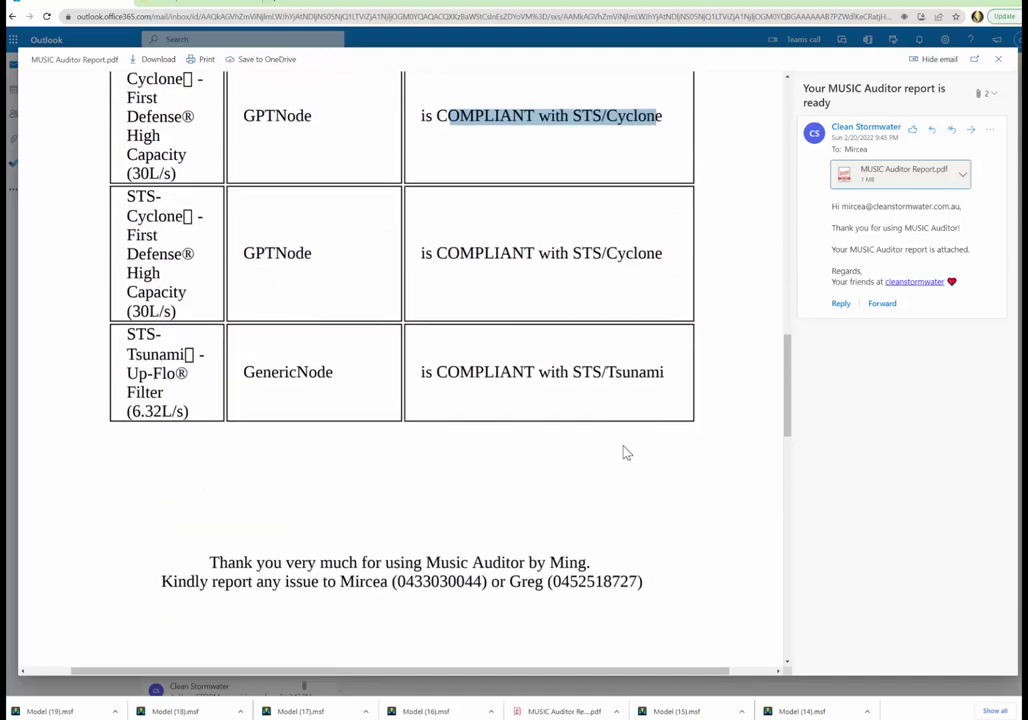
pyautogui.scroll(-9, 624, 450)
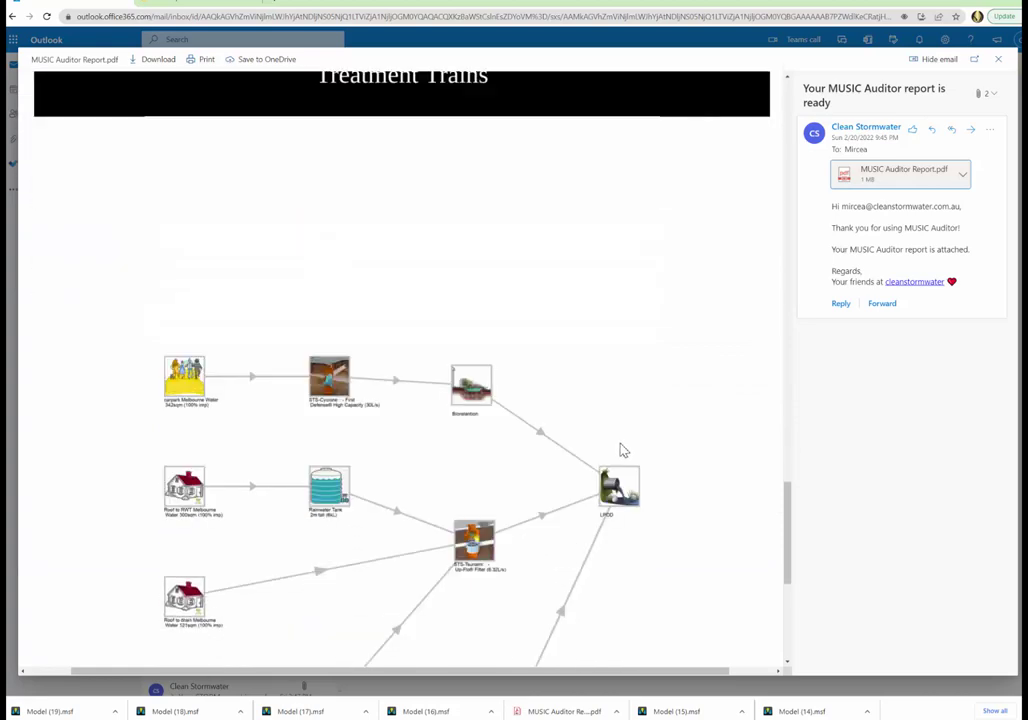
# Step: Scroll around the Treatment Trains diagram to inspect how every source routes through treatments to the LPOD
pyautogui.scroll(-1, 620, 450)
pyautogui.scroll(-1, 527, 480)
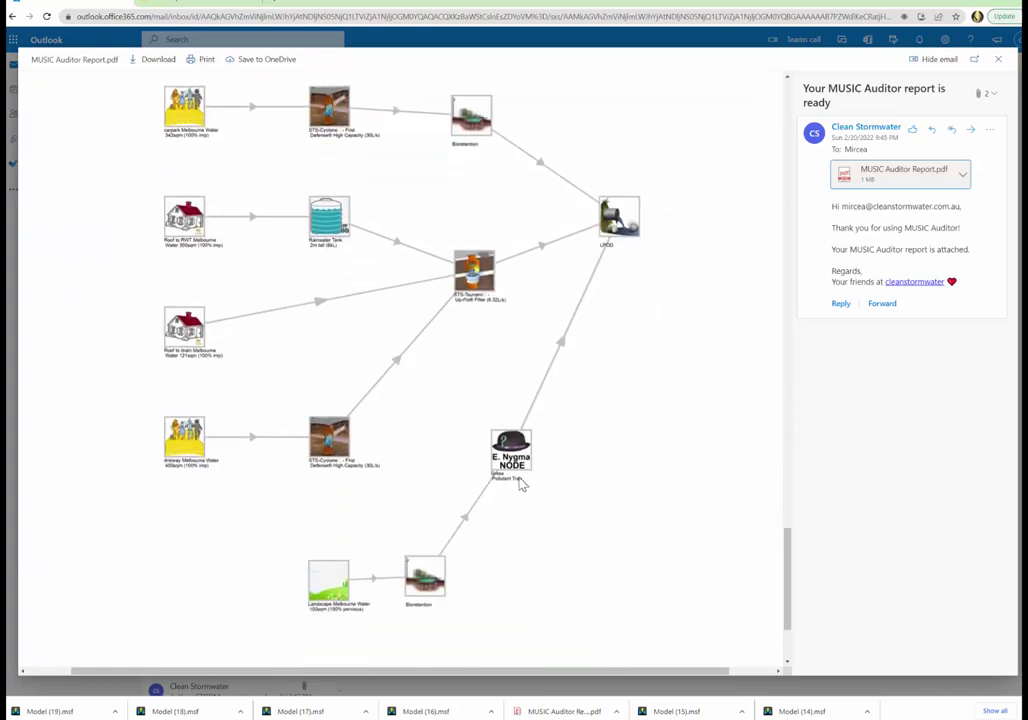
pyautogui.scroll(3, 515, 470)
pyautogui.scroll(-3, 574, 468)
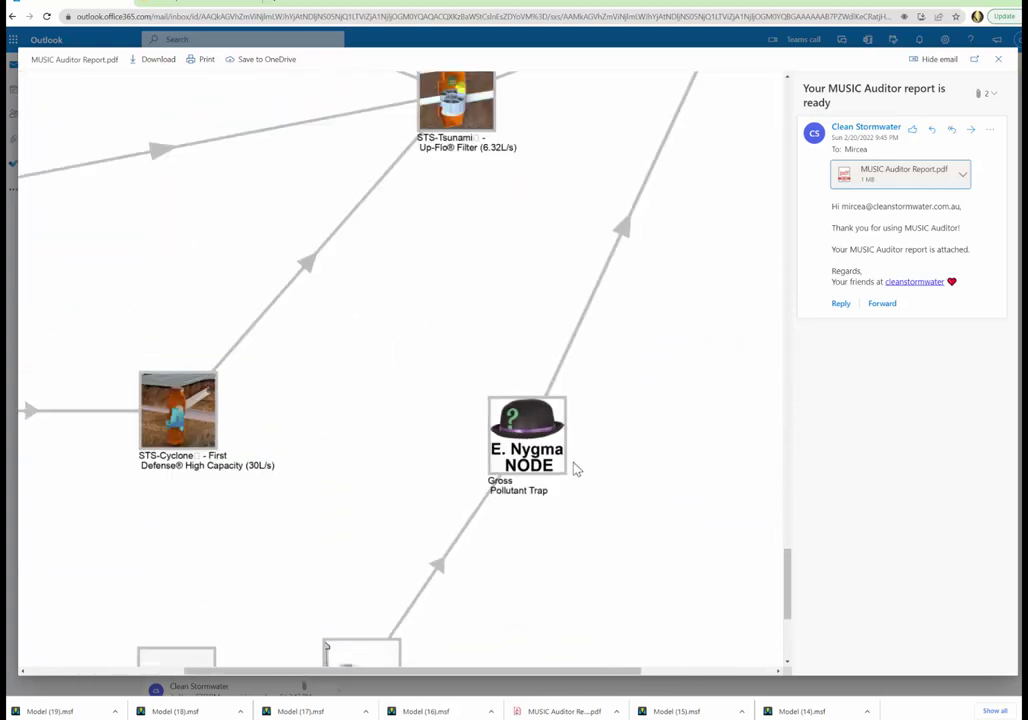
pyautogui.scroll(-1, 576, 470)
pyautogui.scroll(3, 248, 452)
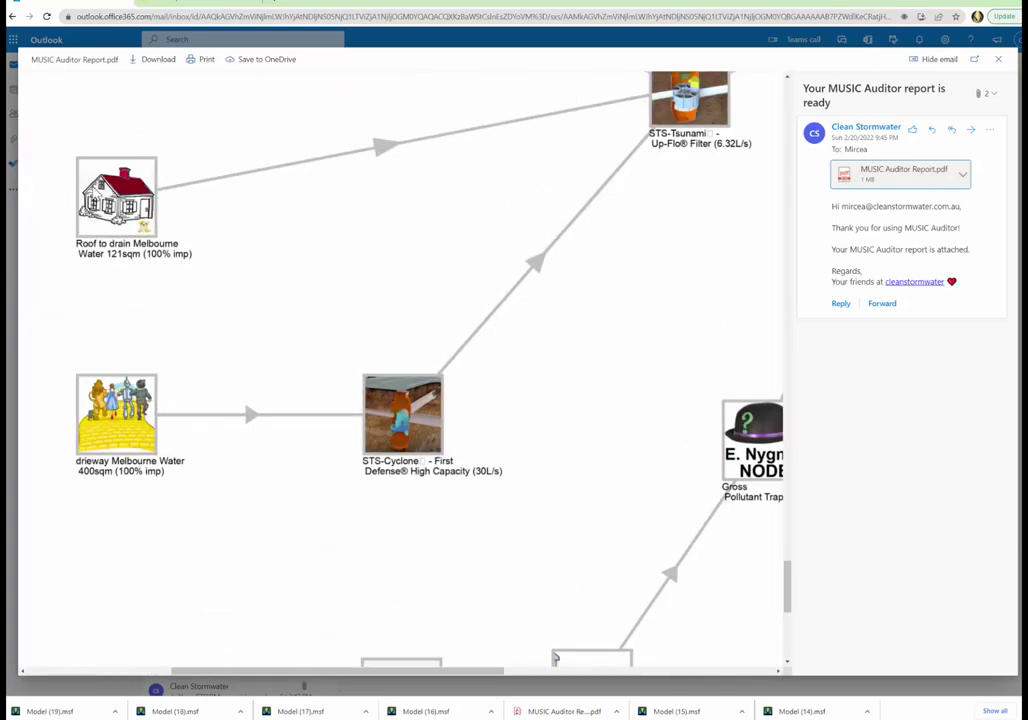
pyautogui.keyDown('ctrl'); pyautogui.scroll(-3, 432, 441); pyautogui.keyUp('ctrl')
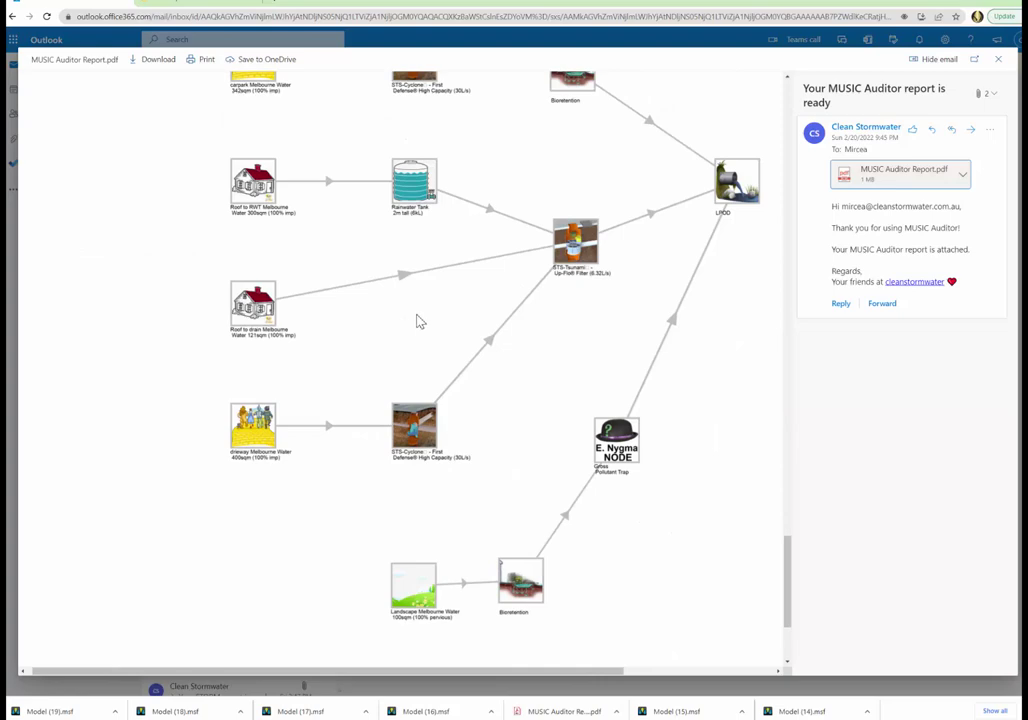
pyautogui.scroll(5, 422, 321)
pyautogui.keyDown('ctrl'); pyautogui.scroll(-3, 436, 347); pyautogui.keyUp('ctrl')
pyautogui.scroll(-2, 473, 305)
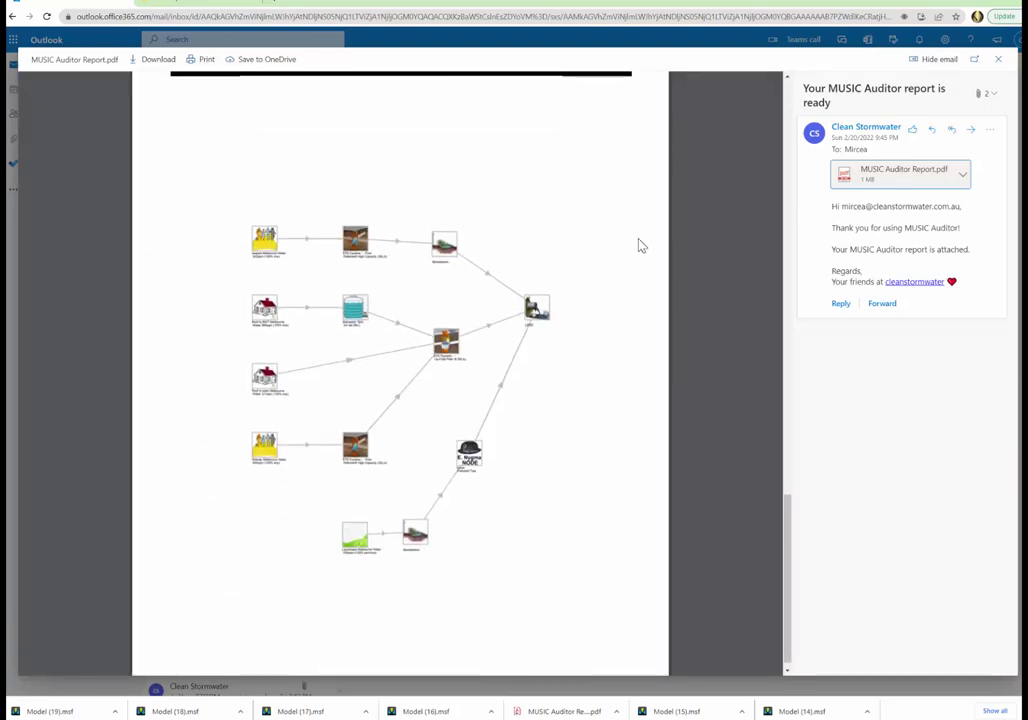
# Step: Open the report from the 9:47 PM auditor email and highlight the all-nodes-comply statement
pyautogui.click(998, 59)
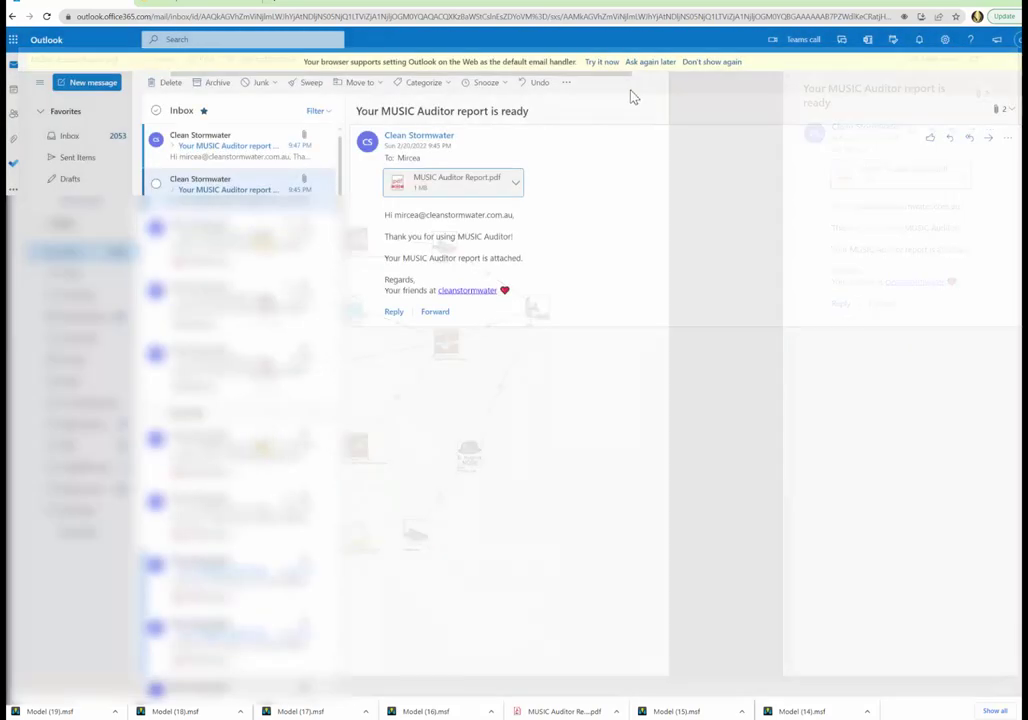
pyautogui.click(264, 154)
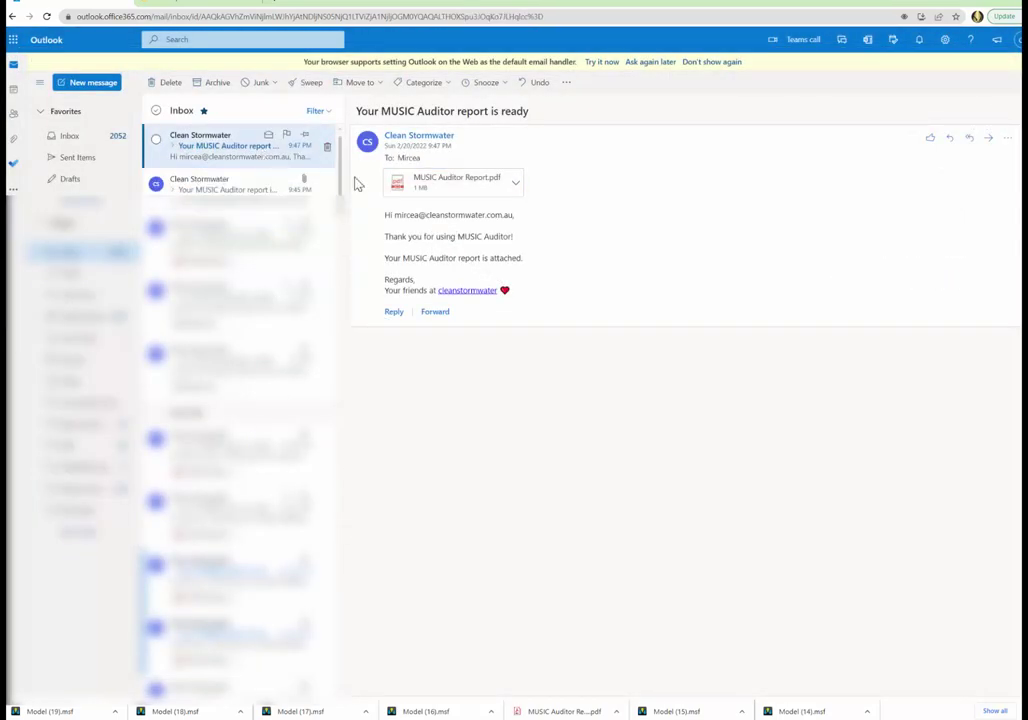
pyautogui.click(420, 188)
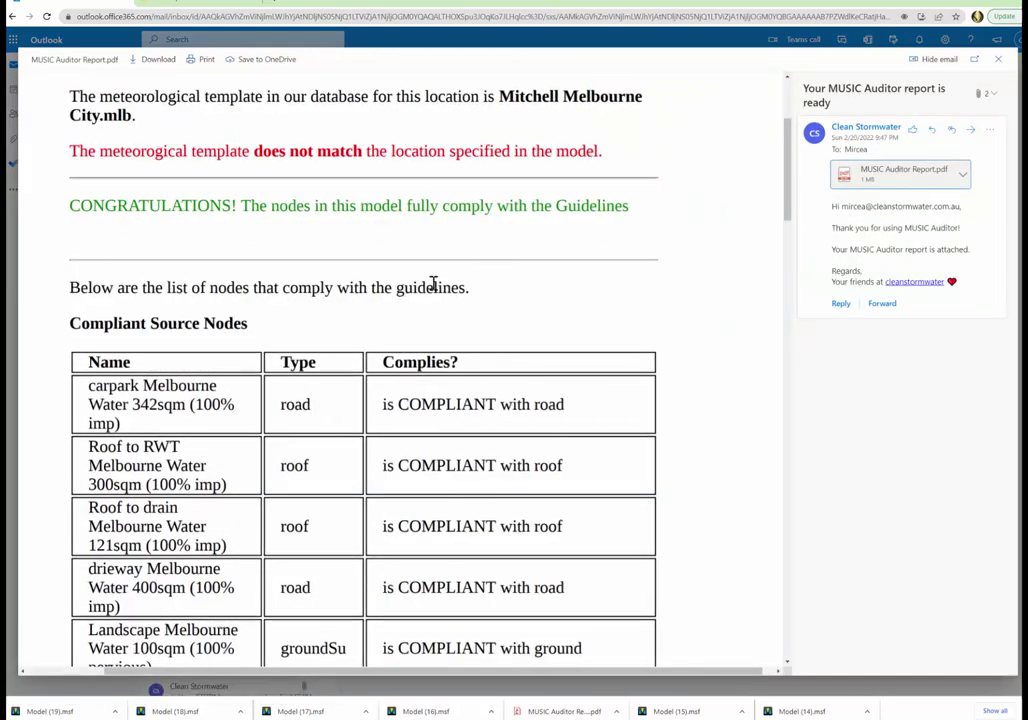
pyautogui.scroll(1, 433, 284)
pyautogui.moveTo(233, 204); pyautogui.dragTo(437, 204)
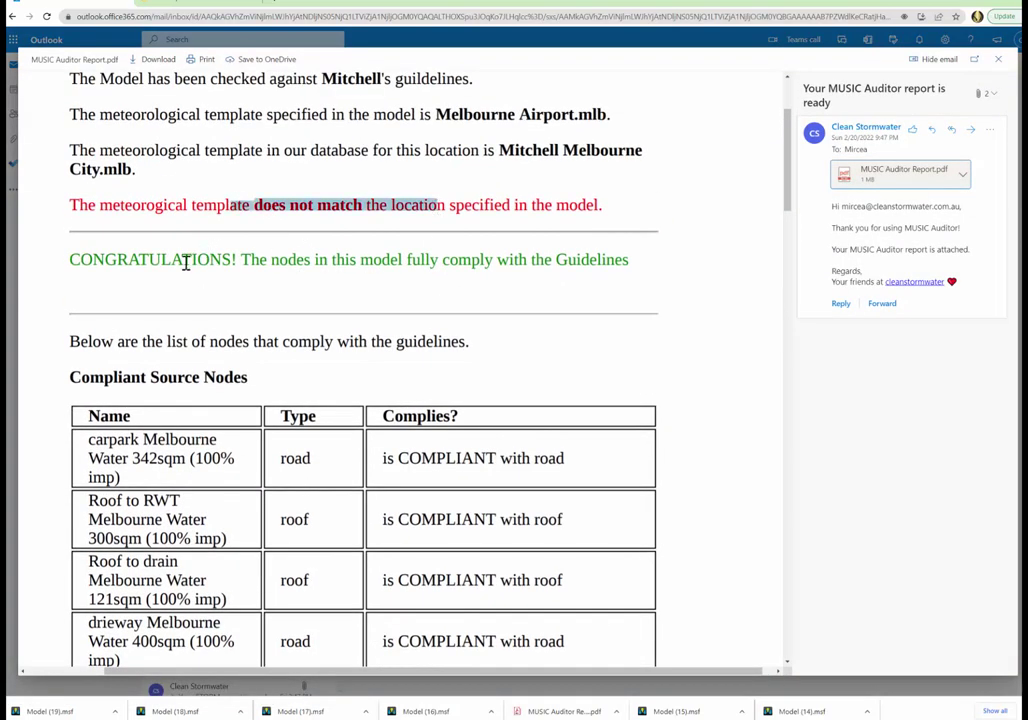
pyautogui.moveTo(80, 261); pyautogui.dragTo(741, 292)
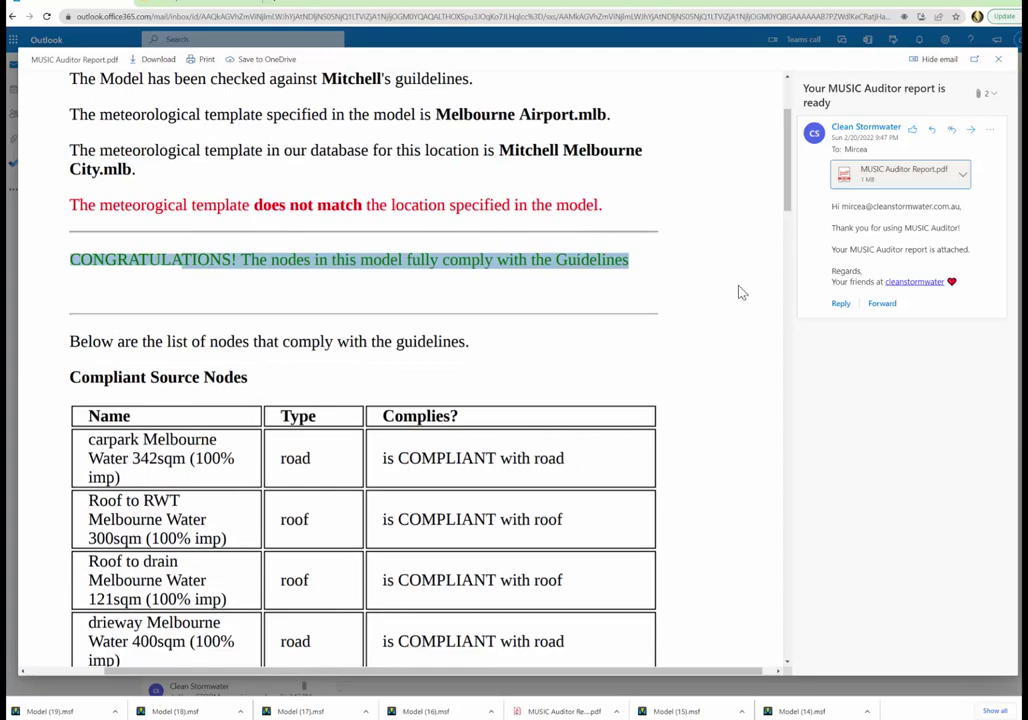
# Step: Scroll through the compliant source and treatment node tables, including the Rocla/CDS Gross Pollutant Trap
pyautogui.scroll(-5, 608, 328)
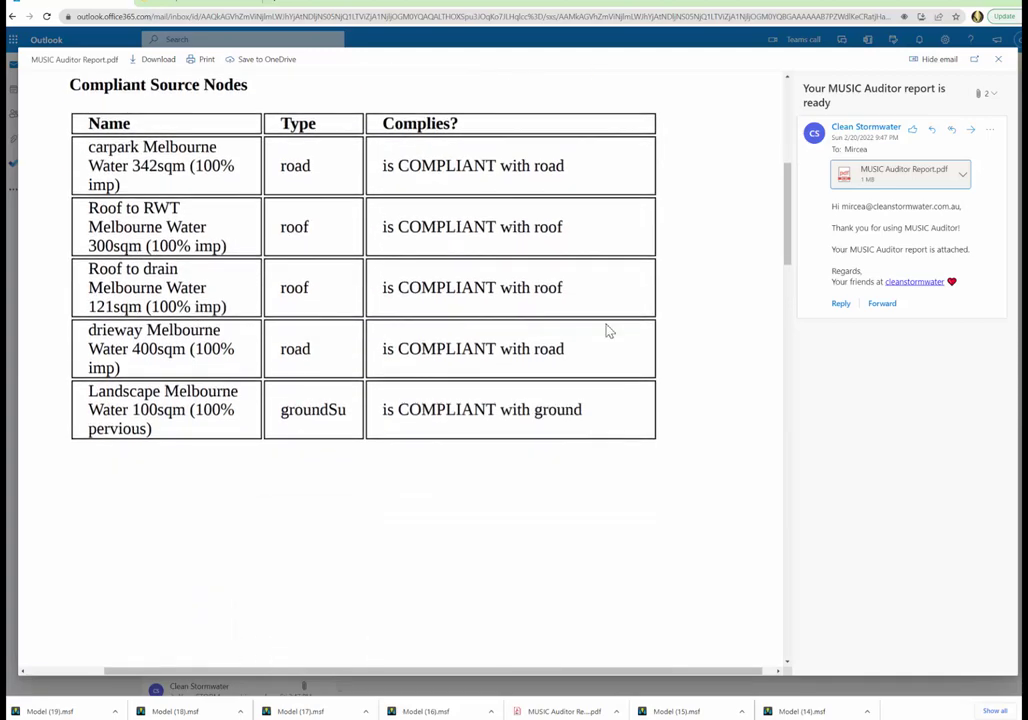
pyautogui.scroll(-15, 608, 330)
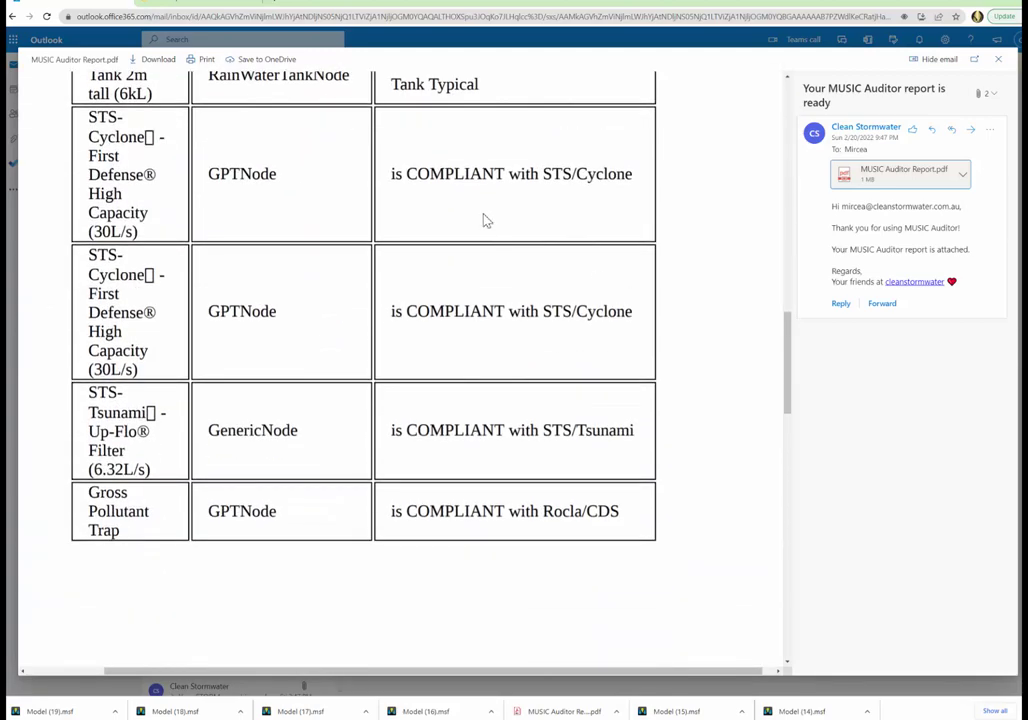
pyautogui.scroll(3, 330, 185)
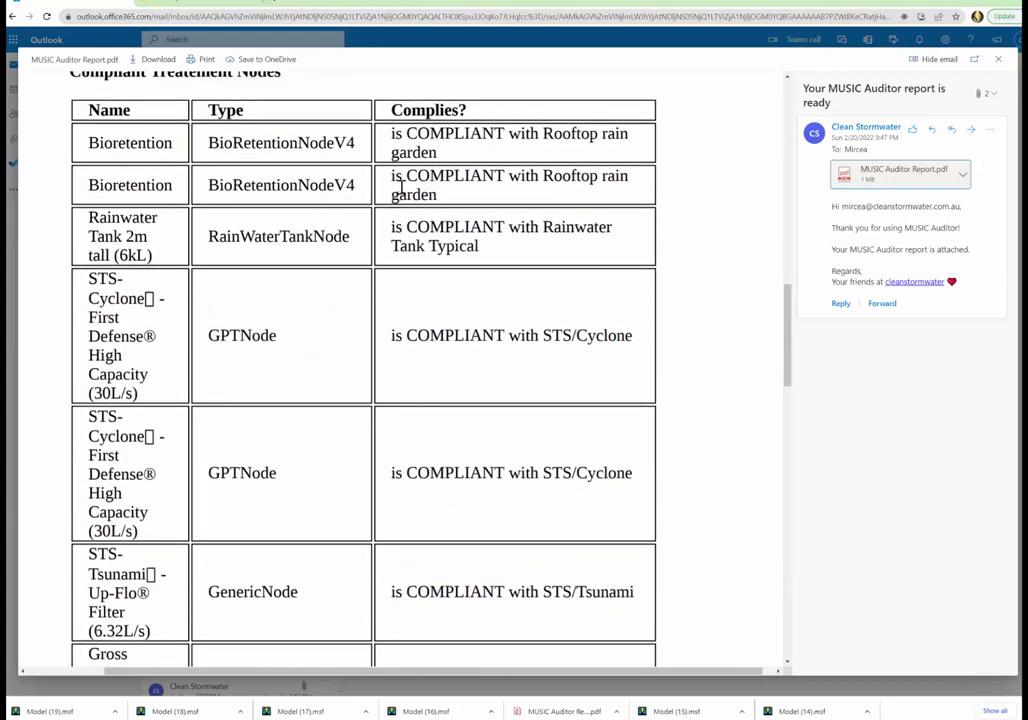
pyautogui.scroll(12, 447, 168)
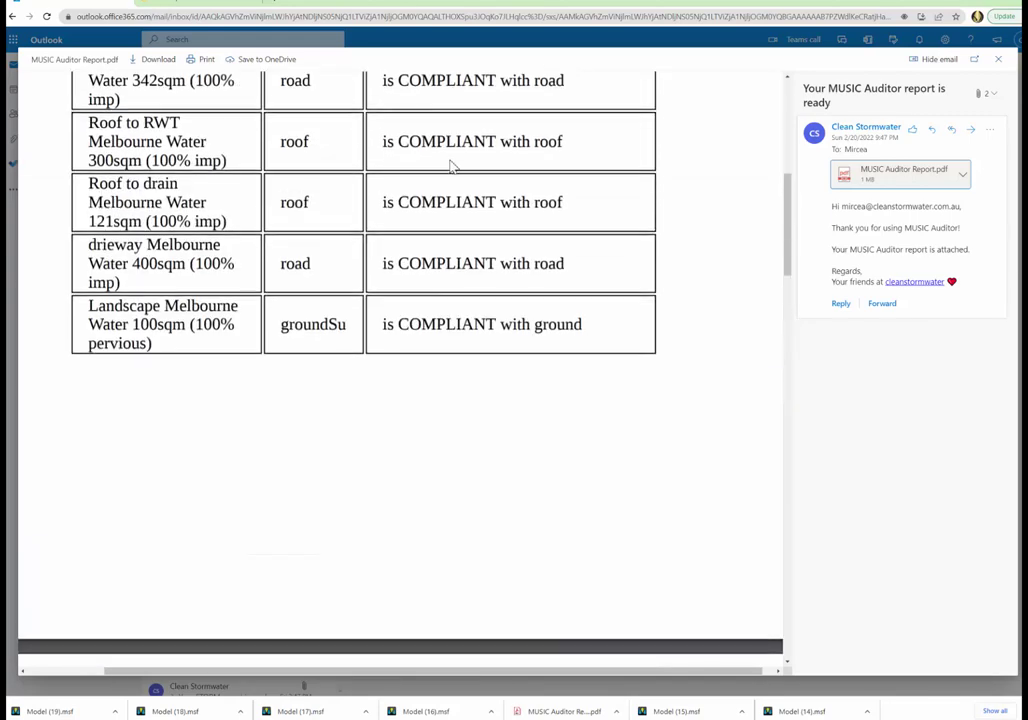
pyautogui.scroll(3, 440, 150)
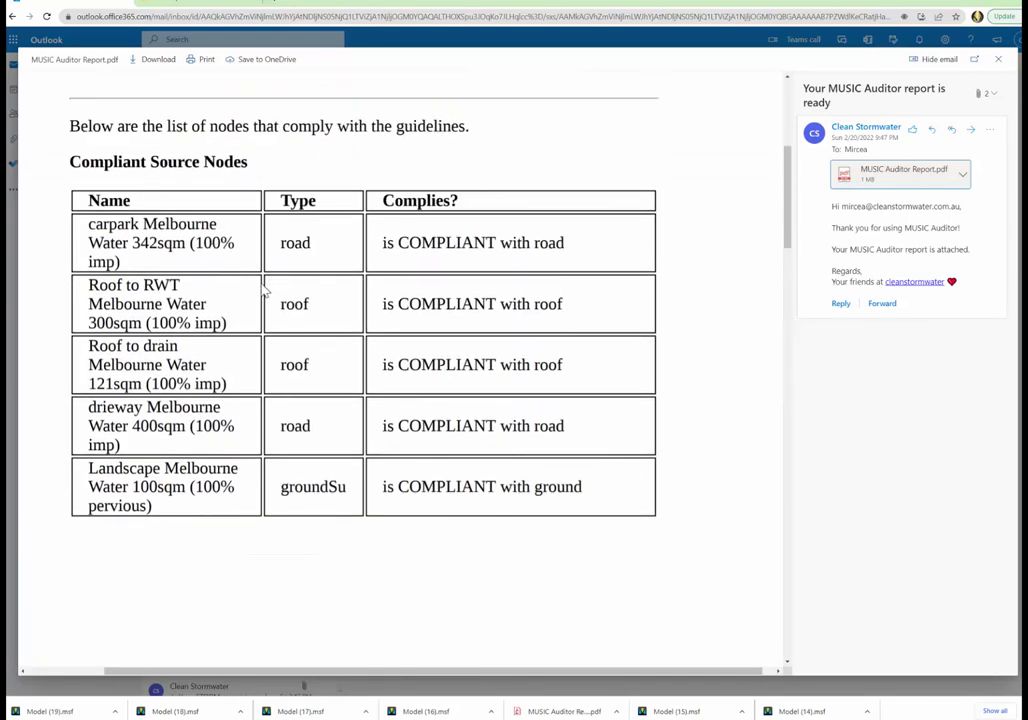
pyautogui.scroll(-11, 265, 287)
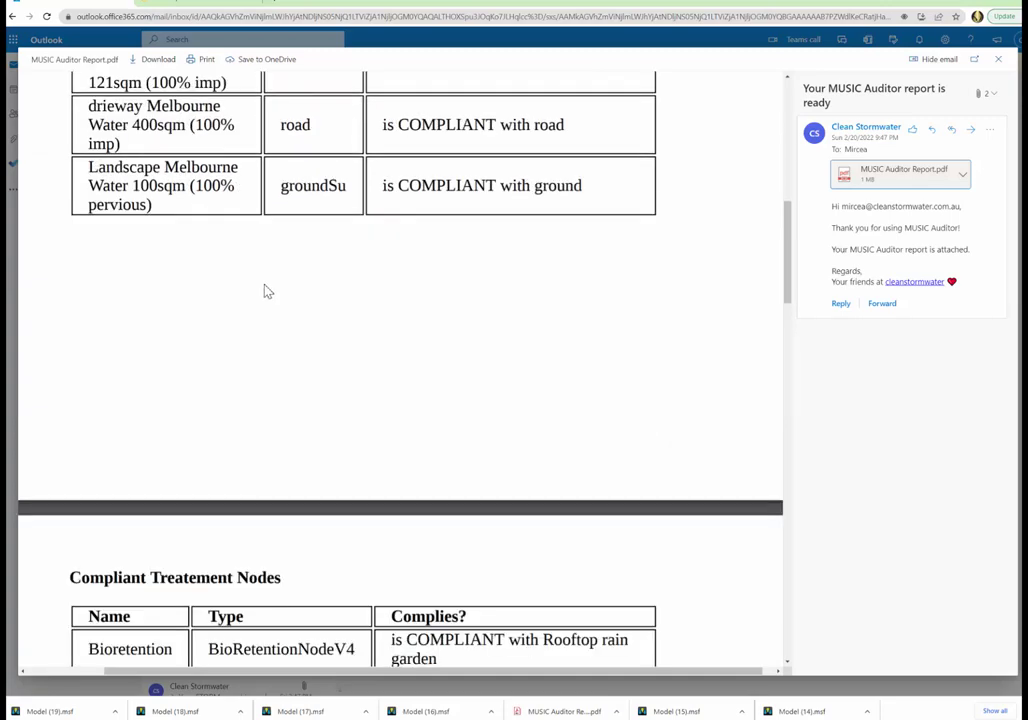
pyautogui.scroll(-20, 265, 287)
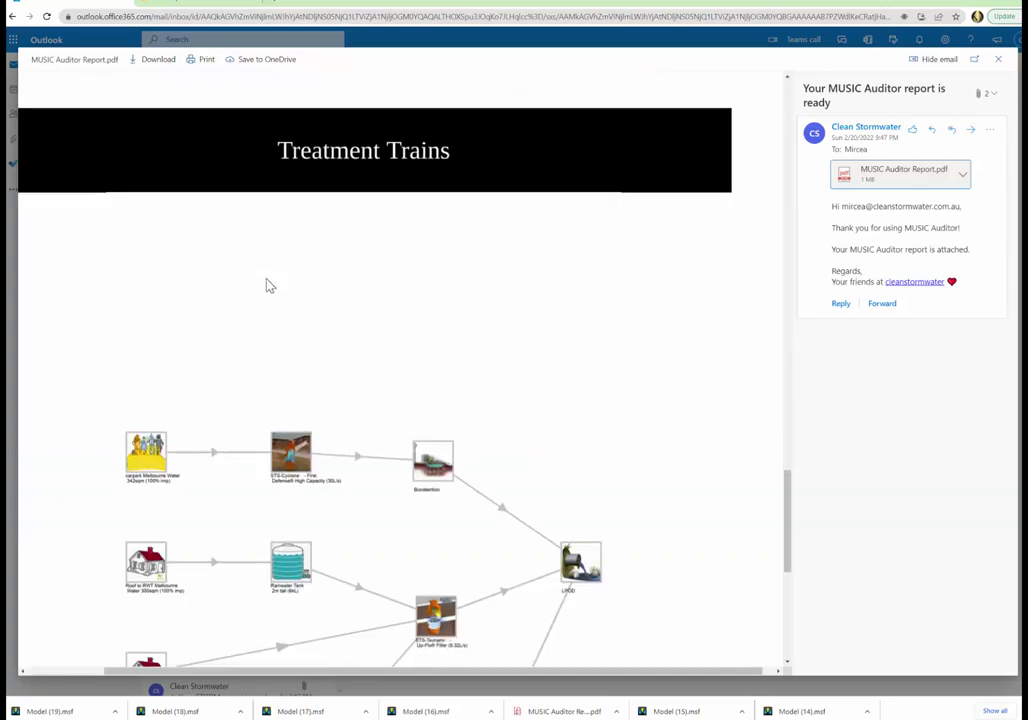
pyautogui.scroll(-1, 270, 300)
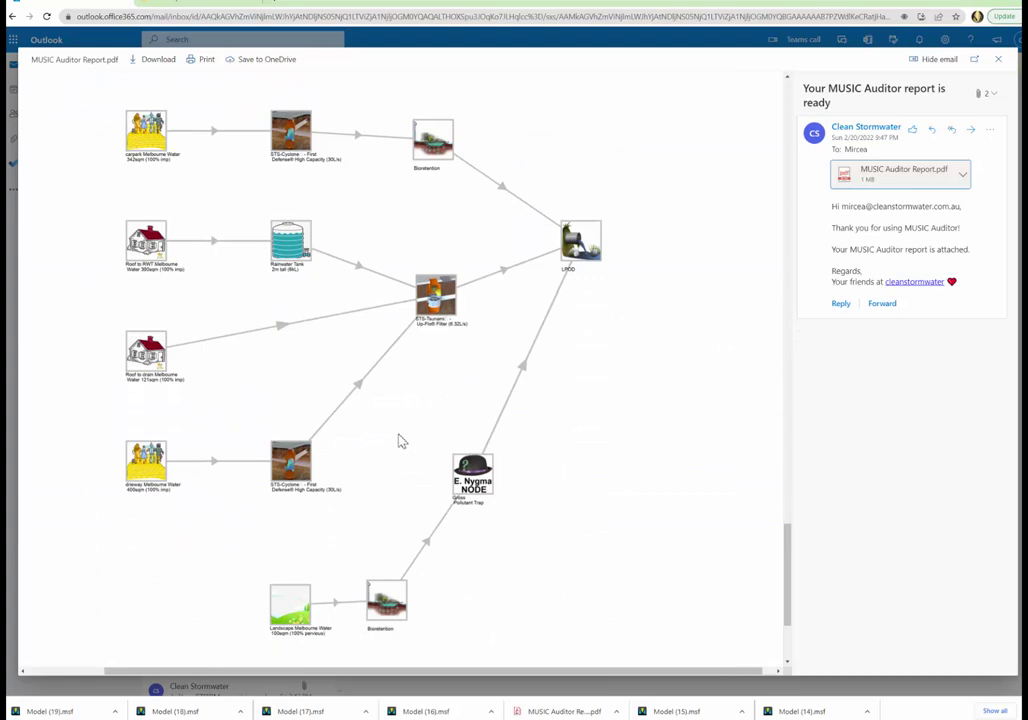
pyautogui.scroll(1, 391, 440)
pyautogui.scroll(1, 391, 440)
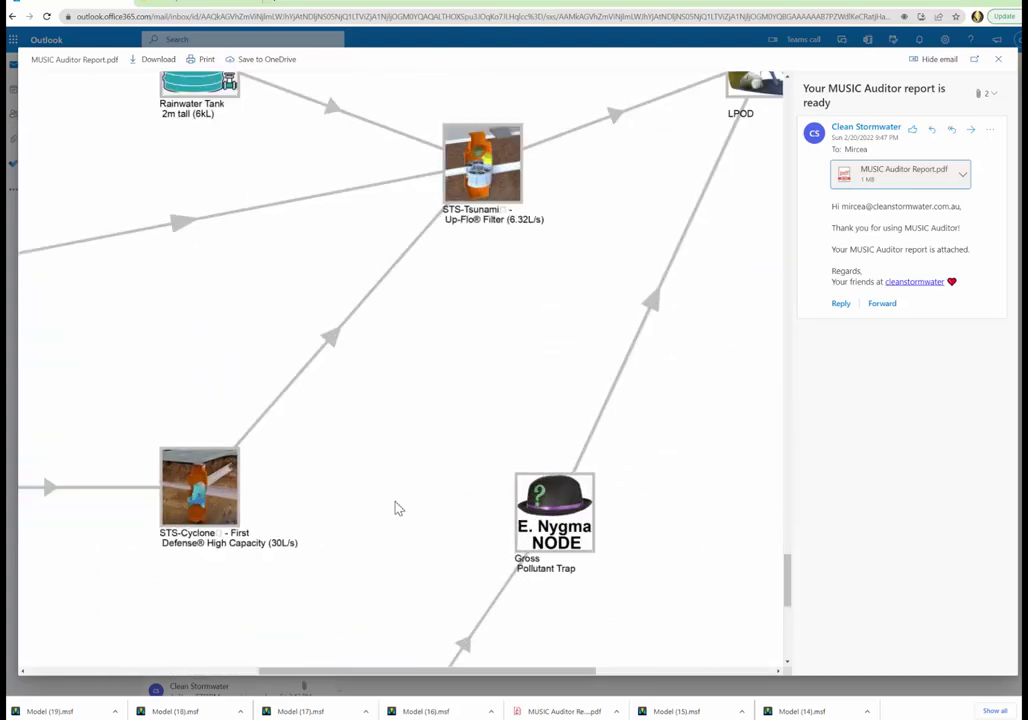
pyautogui.scroll(-4, 565, 540)
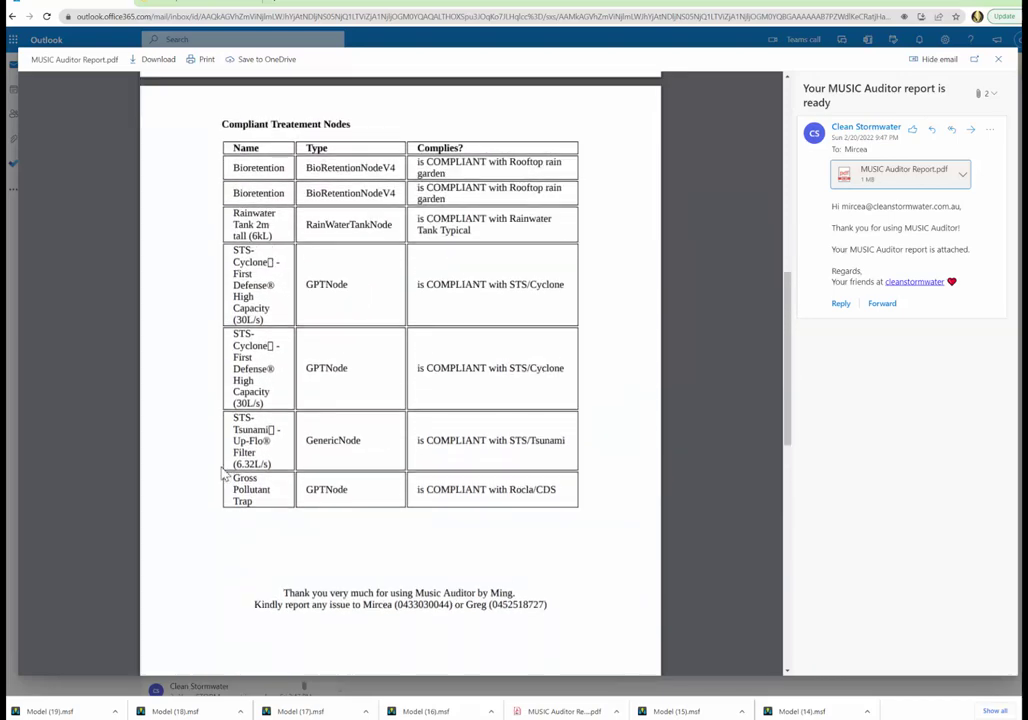
# Step: Highlight the Gross Pollutant Trap row, marked COMPLIANT with Rocla/CDS, in the Compliant Treatment Nodes table
pyautogui.moveTo(230, 481); pyautogui.dragTo(562, 484)
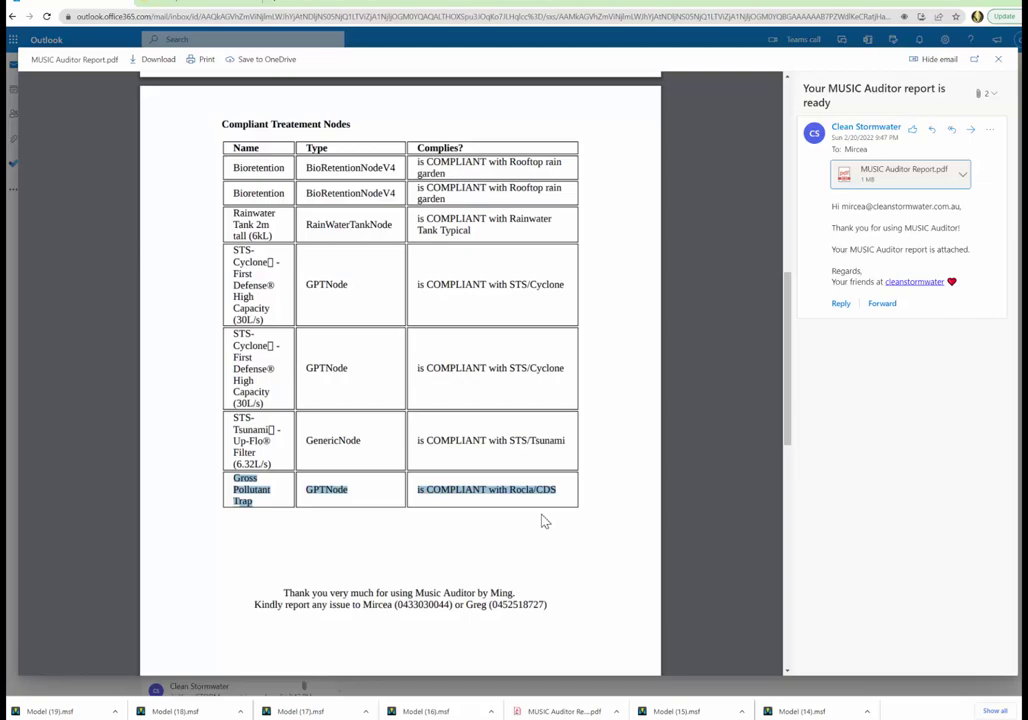
pyautogui.scroll(-4, 620, 380)
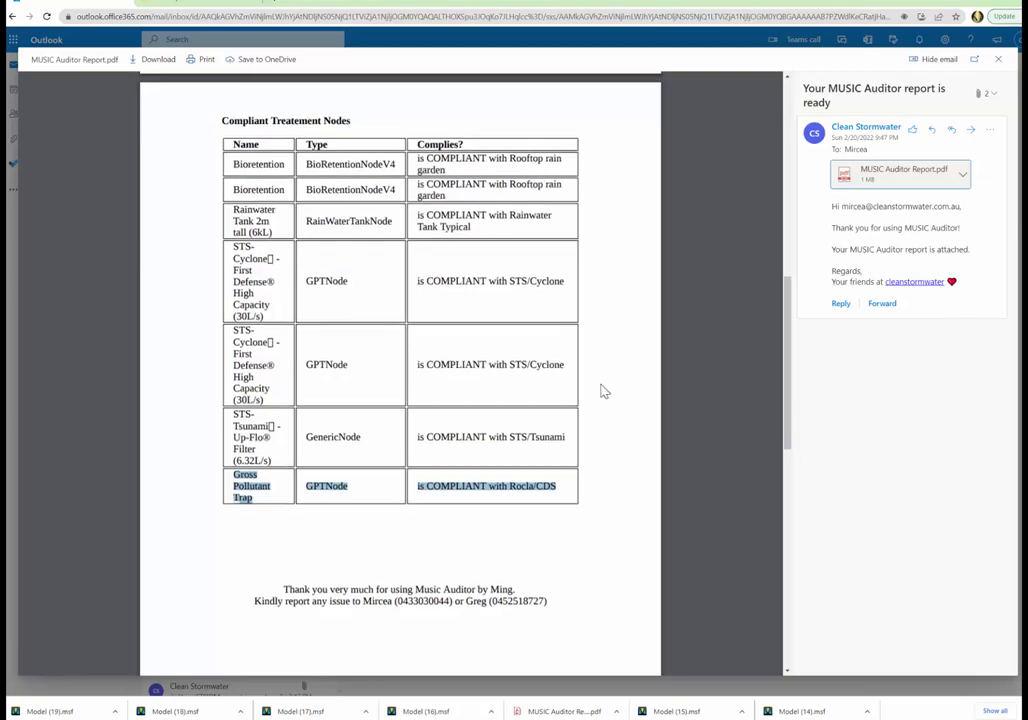